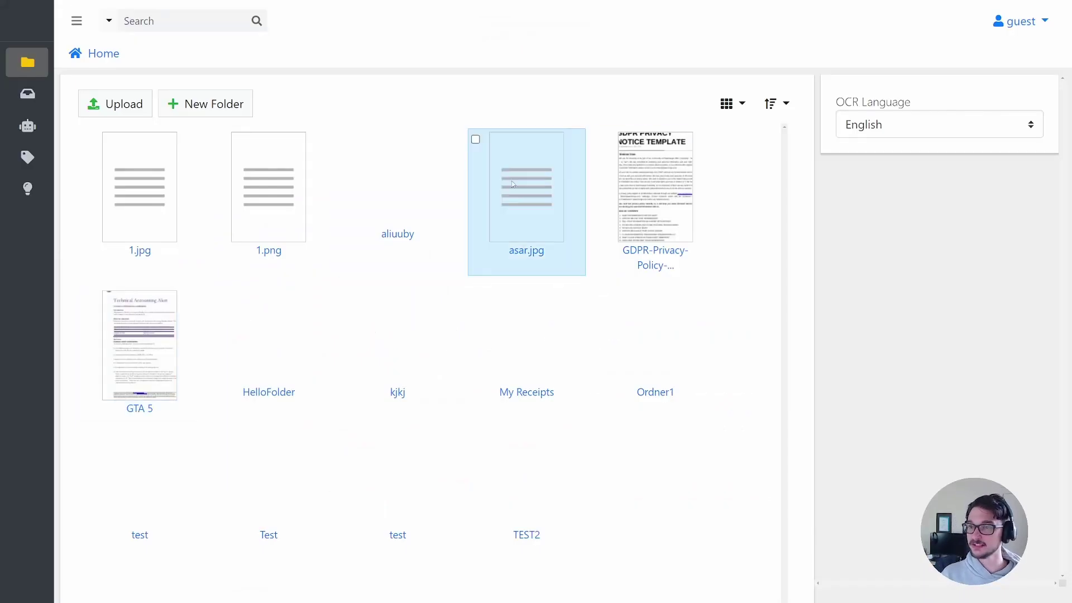
- Zoom the Papermerge page in with Ctrl+Plus and scroll through the Home files
{"action": "key", "text": "ctrl+plus"}
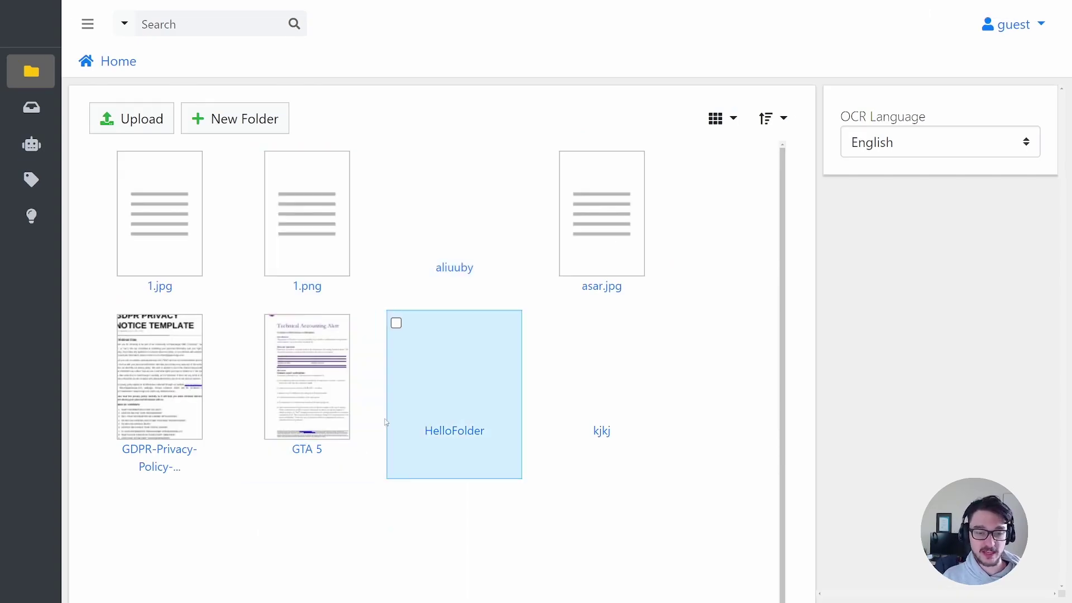
{"action": "scroll", "coordinate": [557, 347], "scroll_direction": "down", "scroll_amount": 2}
{"action": "scroll", "coordinate": [491, 351], "scroll_direction": "up", "scroll_amount": 2}
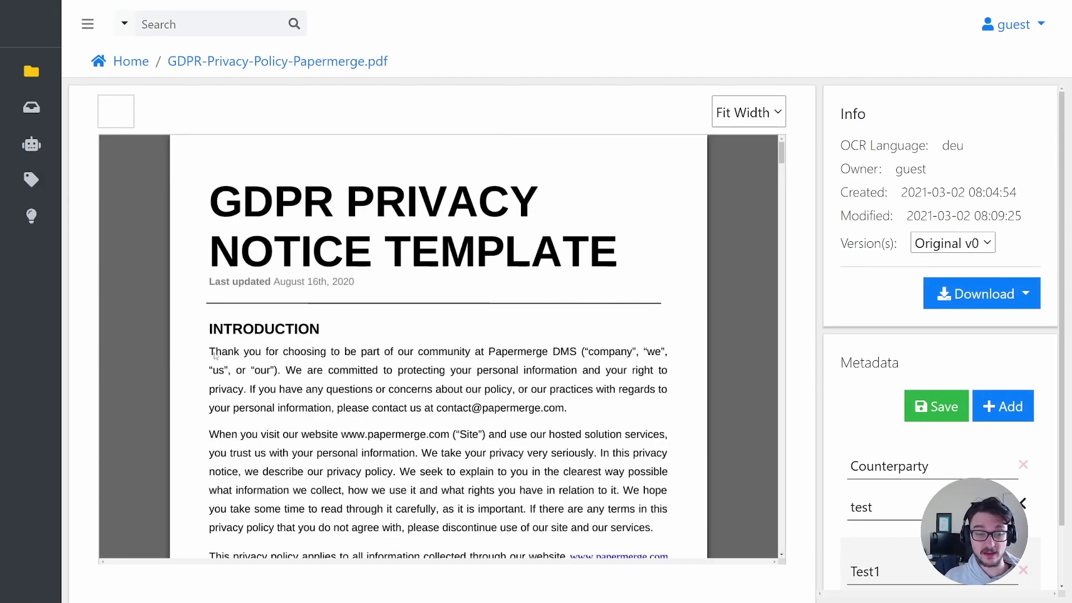
{"action": "left_click_drag", "start_coordinate": [245, 351], "coordinate": [568, 527]}
{"action": "scroll", "coordinate": [483, 390], "scroll_direction": "down", "scroll_amount": 3}
{"action": "left_click", "coordinate": [484, 390]}
{"action": "scroll", "coordinate": [484, 390], "scroll_direction": "down", "scroll_amount": 1}
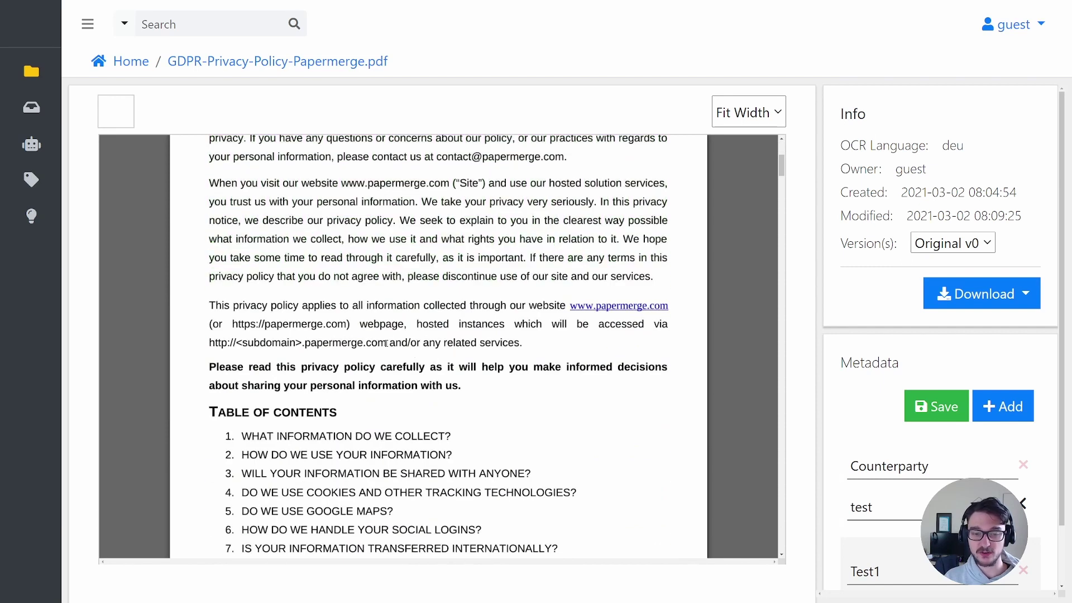
{"action": "left_click_drag", "start_coordinate": [432, 321], "coordinate": [385, 238]}
{"action": "left_click_drag", "start_coordinate": [306, 221], "coordinate": [383, 237]}
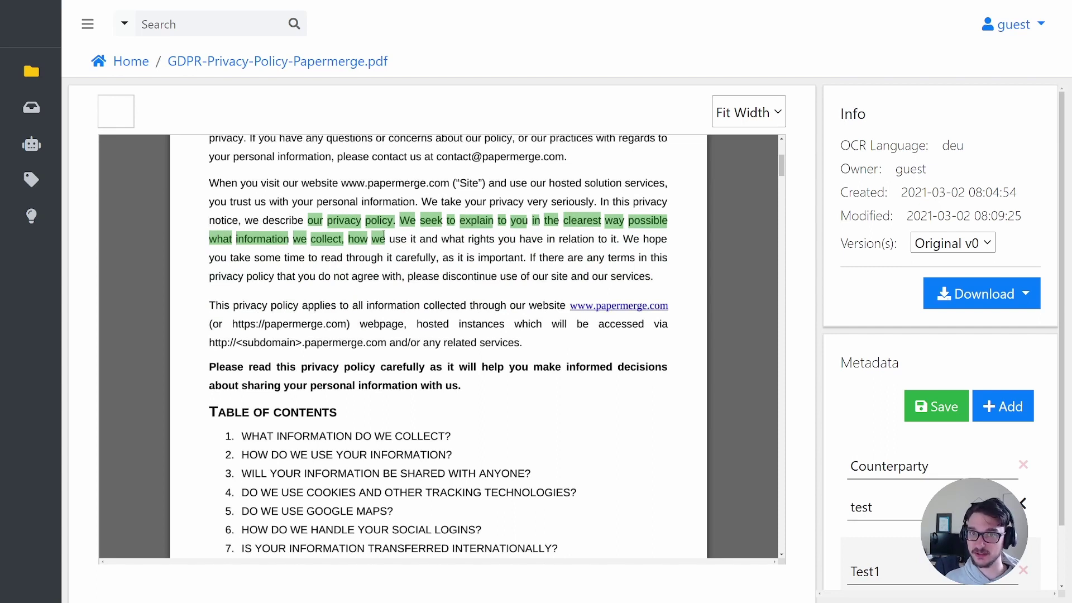
{"action": "scroll", "coordinate": [384, 237], "scroll_direction": "down", "scroll_amount": 3}
{"action": "scroll", "coordinate": [384, 237], "scroll_direction": "up", "scroll_amount": 7}
{"action": "left_click", "coordinate": [378, 265]}
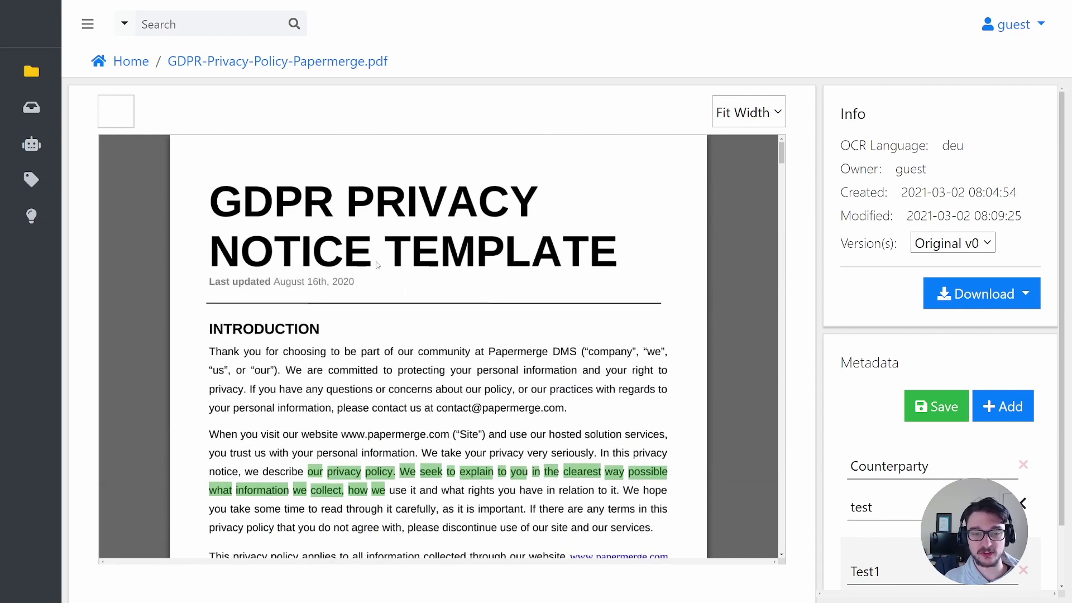
{"action": "left_click_drag", "start_coordinate": [214, 351], "coordinate": [271, 352]}
- Return to the Home documents folder and open the Automates list
{"action": "left_click", "coordinate": [56, 71]}
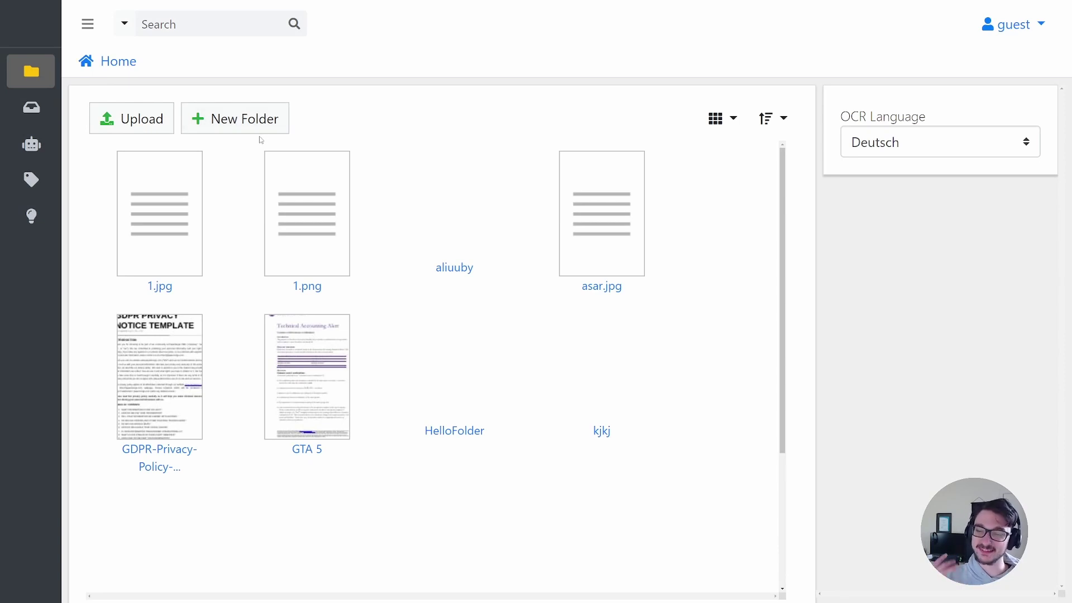
{"action": "mouse_move", "coordinate": [56, 115]}
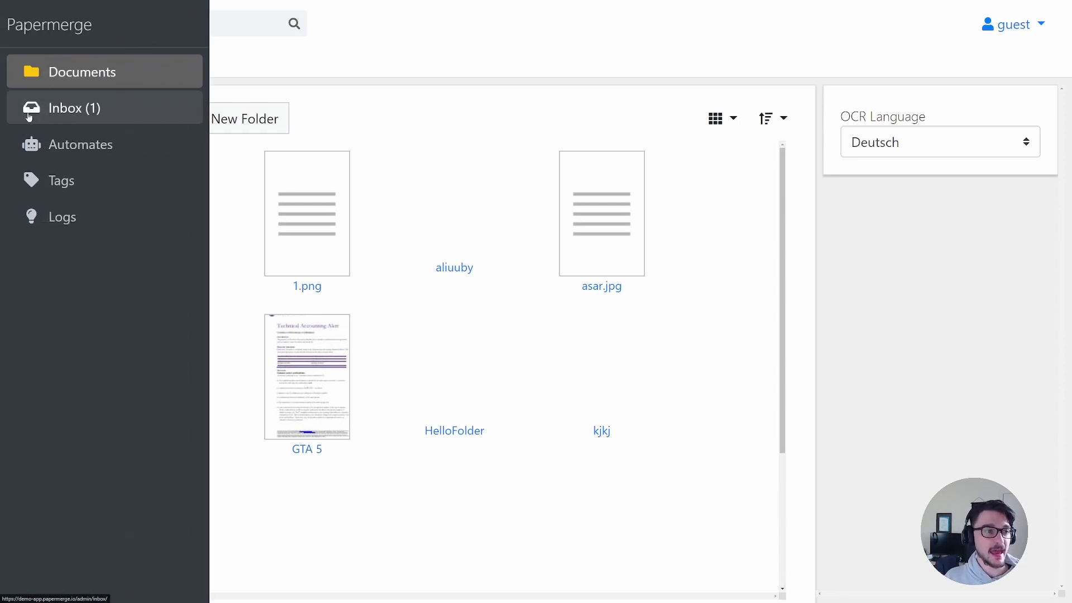
{"action": "left_click", "coordinate": [67, 146]}
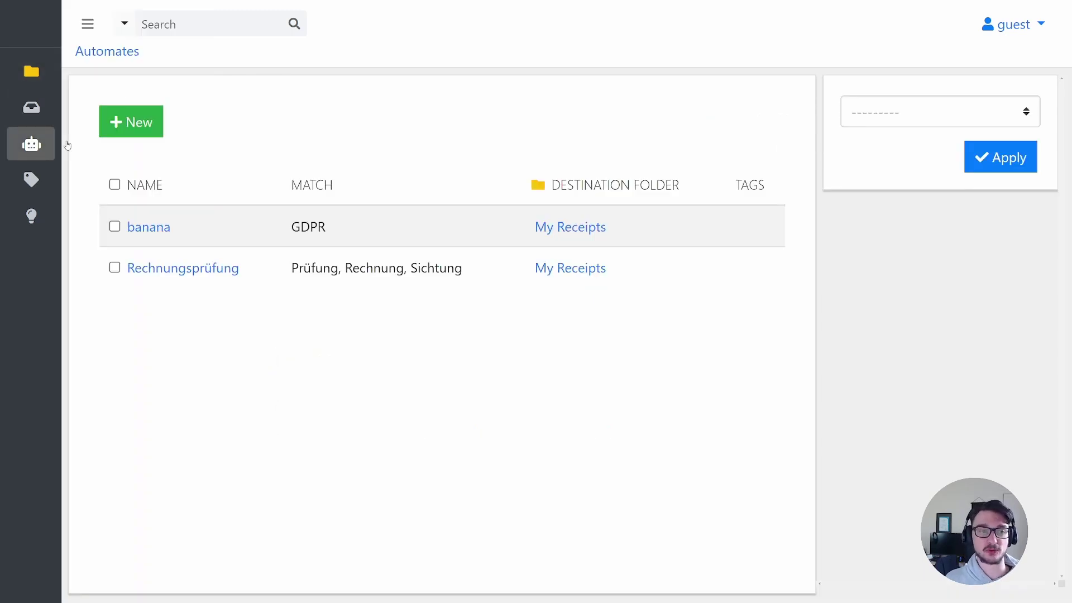
- Draft automate 'Store' matching 'New World' into My Receipts, then view the Tags list
{"action": "left_click", "coordinate": [124, 121]}
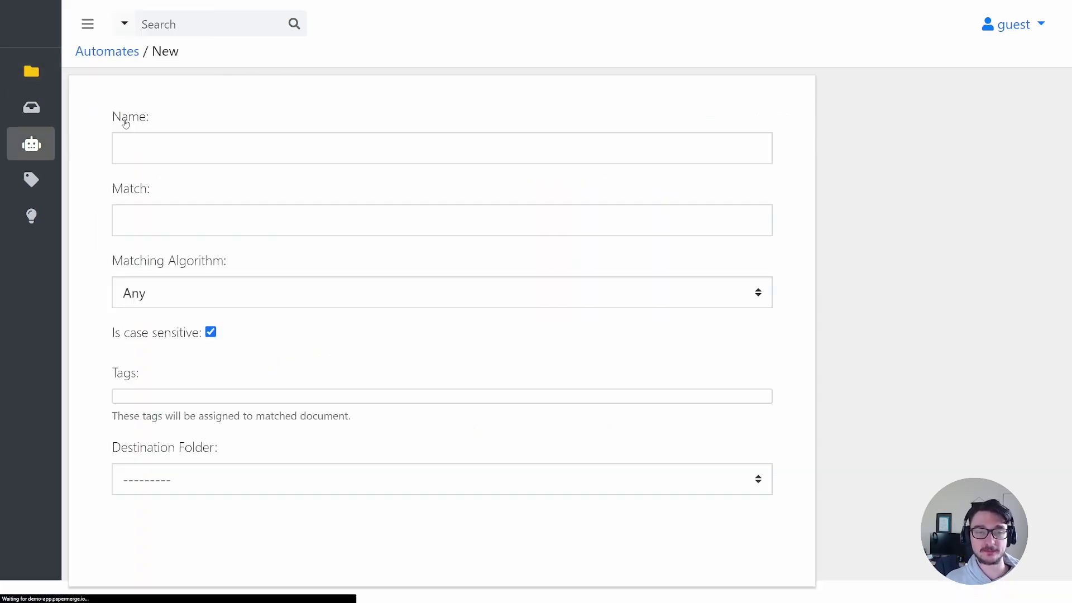
{"action": "left_click", "coordinate": [156, 143]}
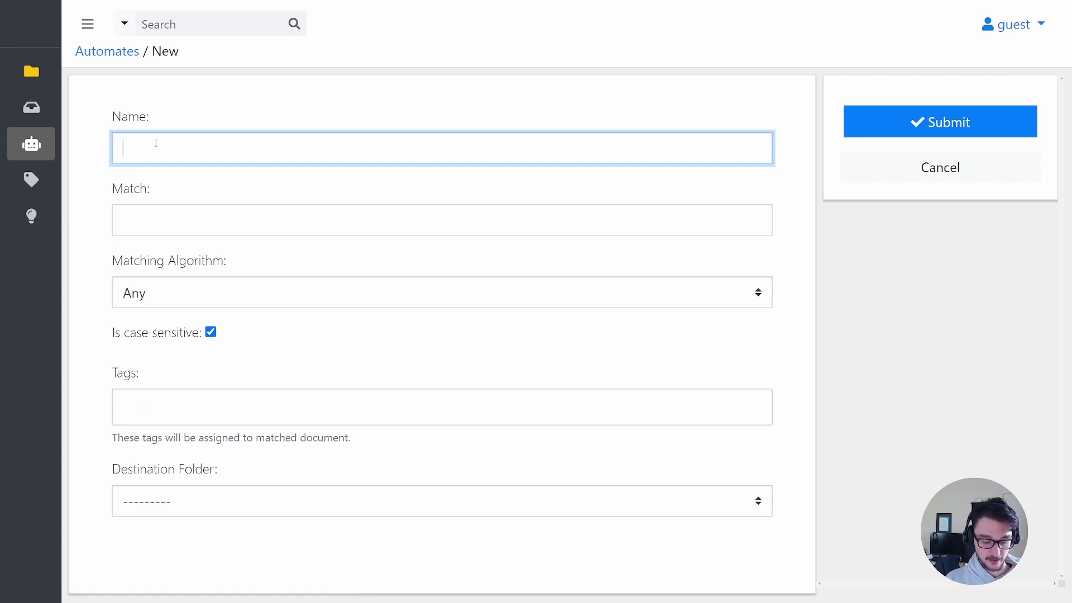
{"action": "type", "text": "Store"}
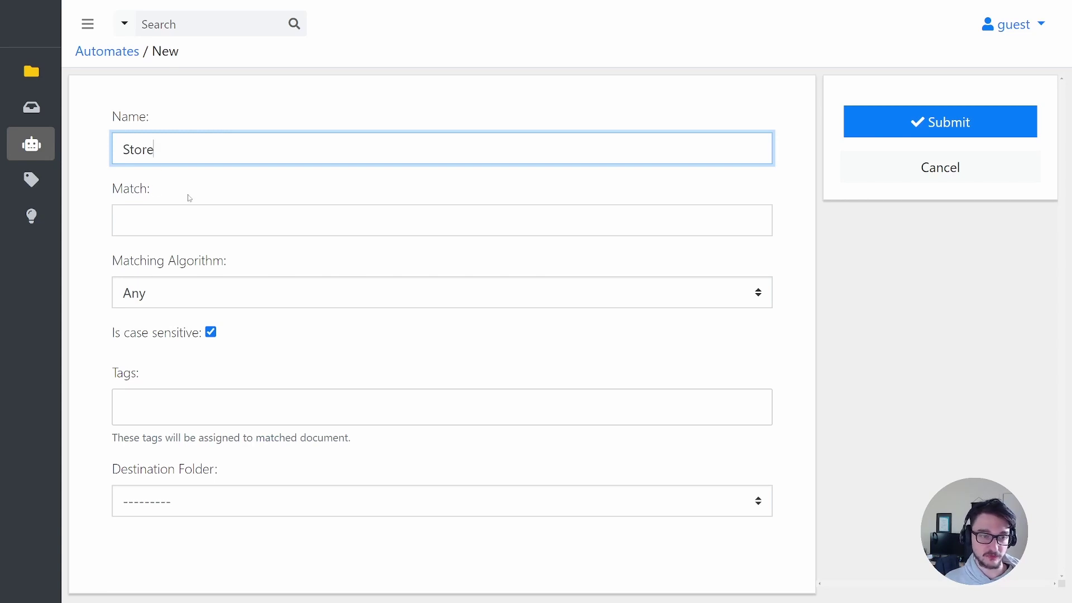
{"action": "left_click", "coordinate": [148, 226]}
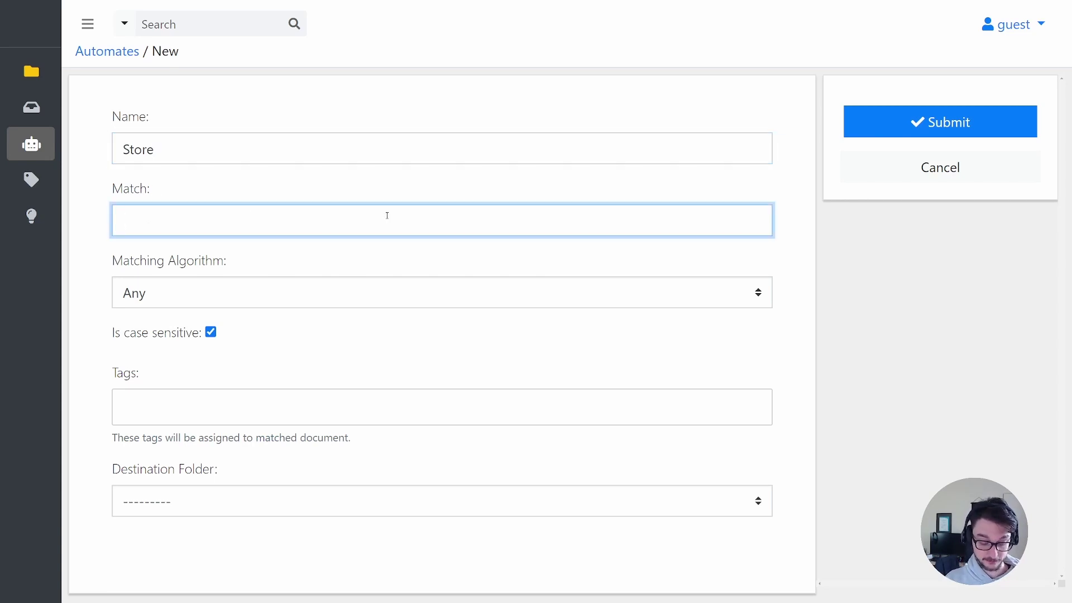
{"action": "type", "text": "New Wor"}
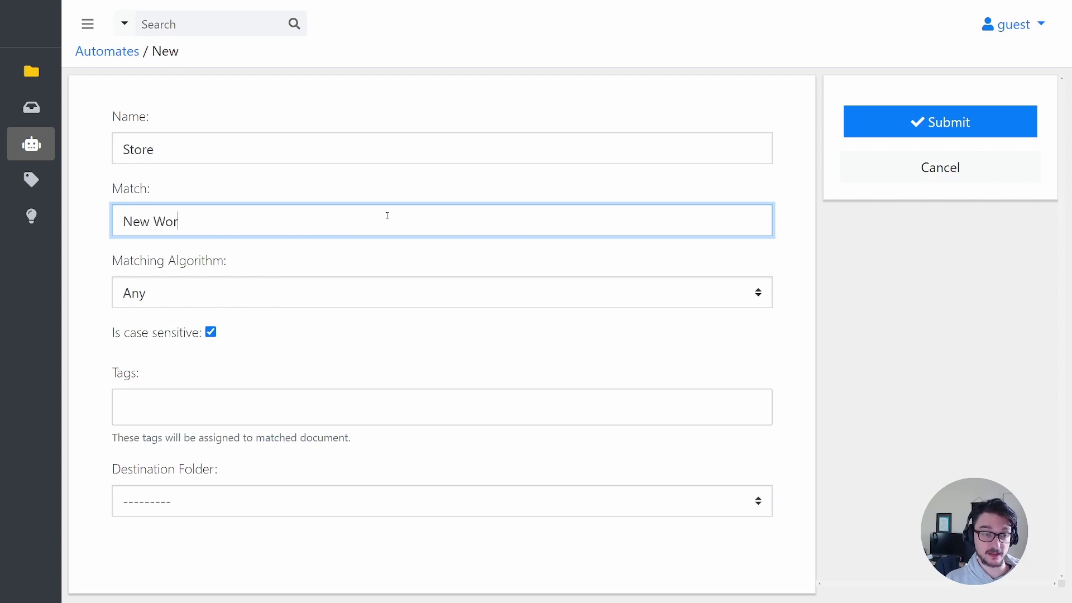
{"action": "type", "text": "ld"}
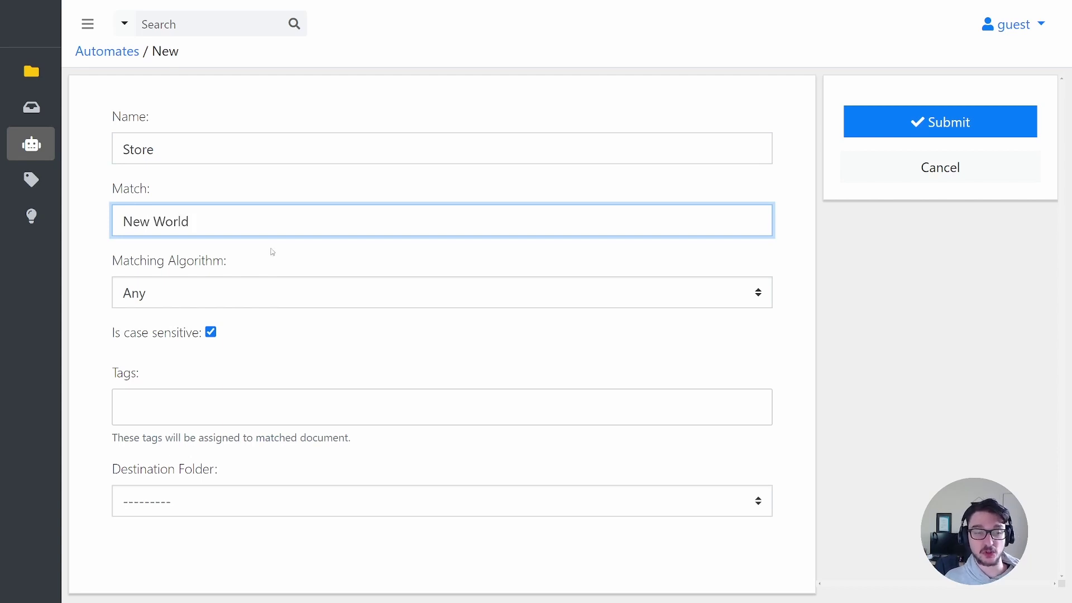
{"action": "left_click", "coordinate": [272, 504]}
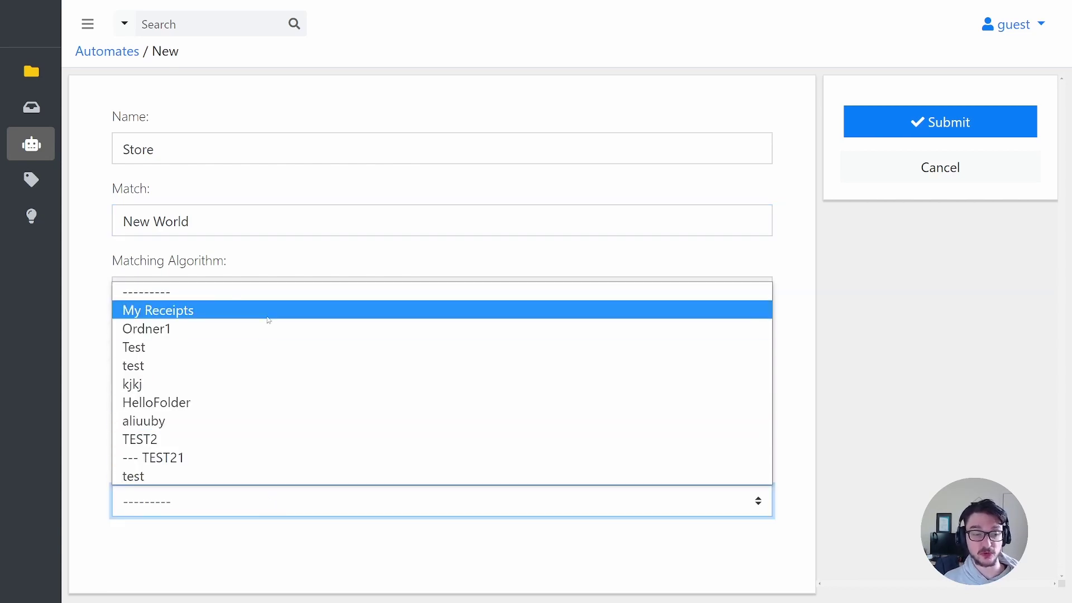
{"action": "left_click", "coordinate": [269, 320]}
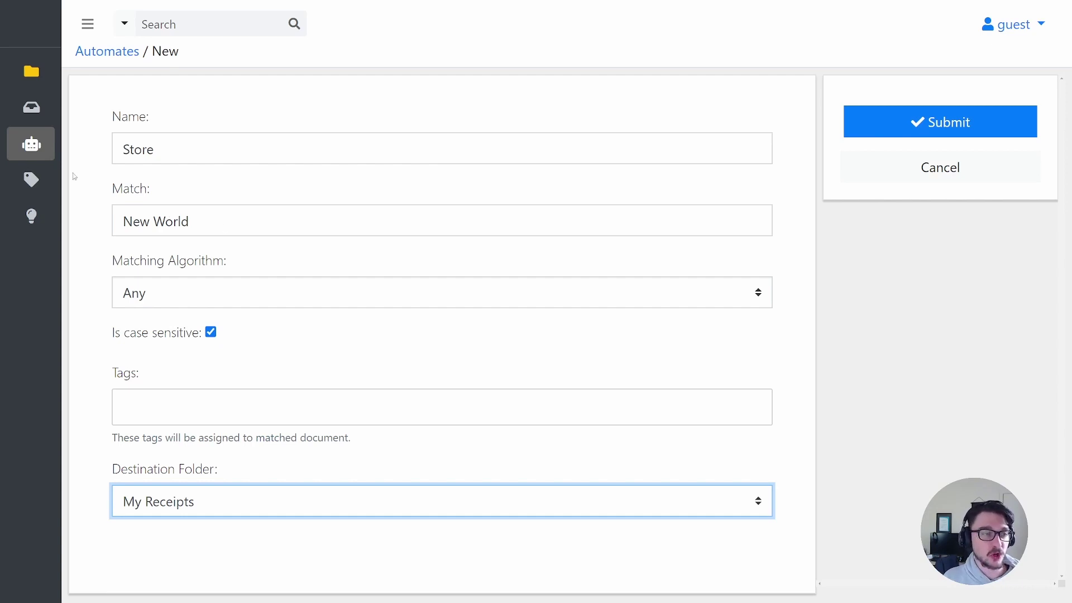
{"action": "left_click", "coordinate": [95, 188]}
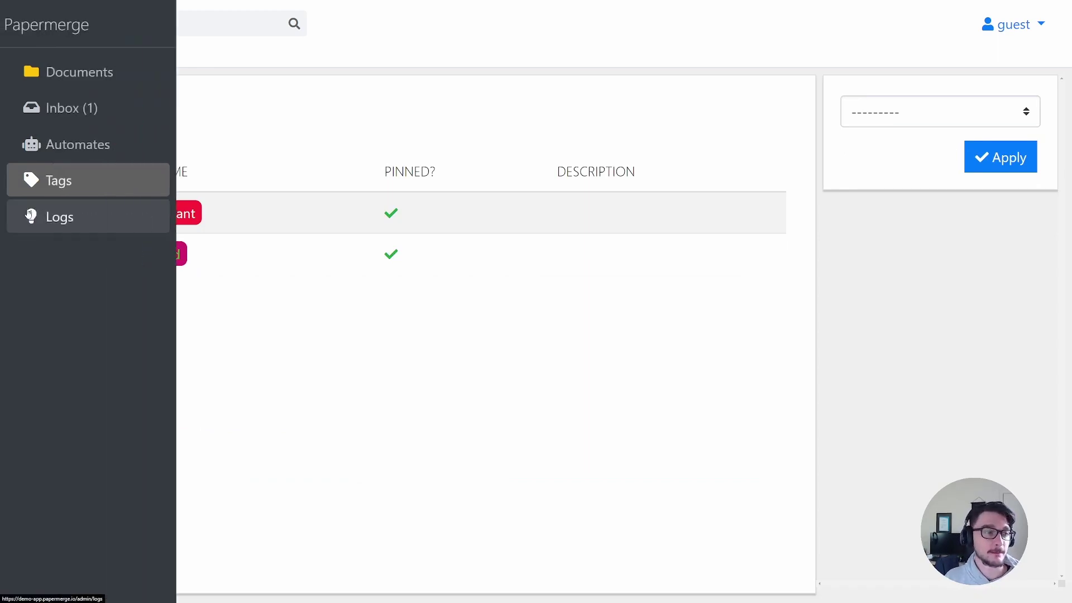
- Open the Papermerge Logs page
{"action": "left_click", "coordinate": [70, 218]}
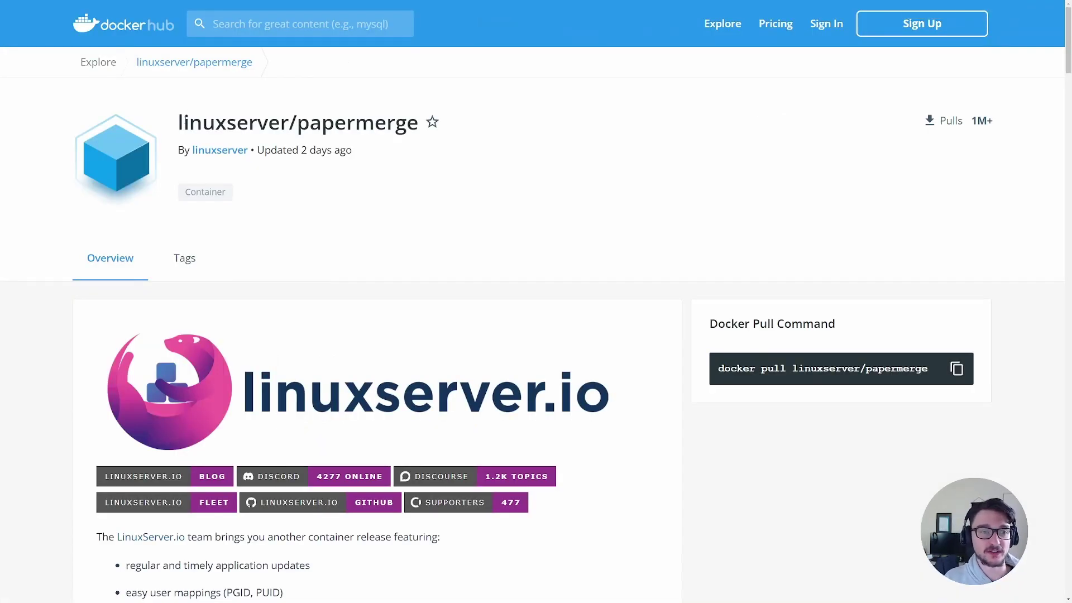
- Select and deselect the image title and update date on the linuxserver/papermerge page
{"action": "left_click_drag", "start_coordinate": [184, 122], "coordinate": [301, 121]}
{"action": "left_click", "coordinate": [301, 121]}
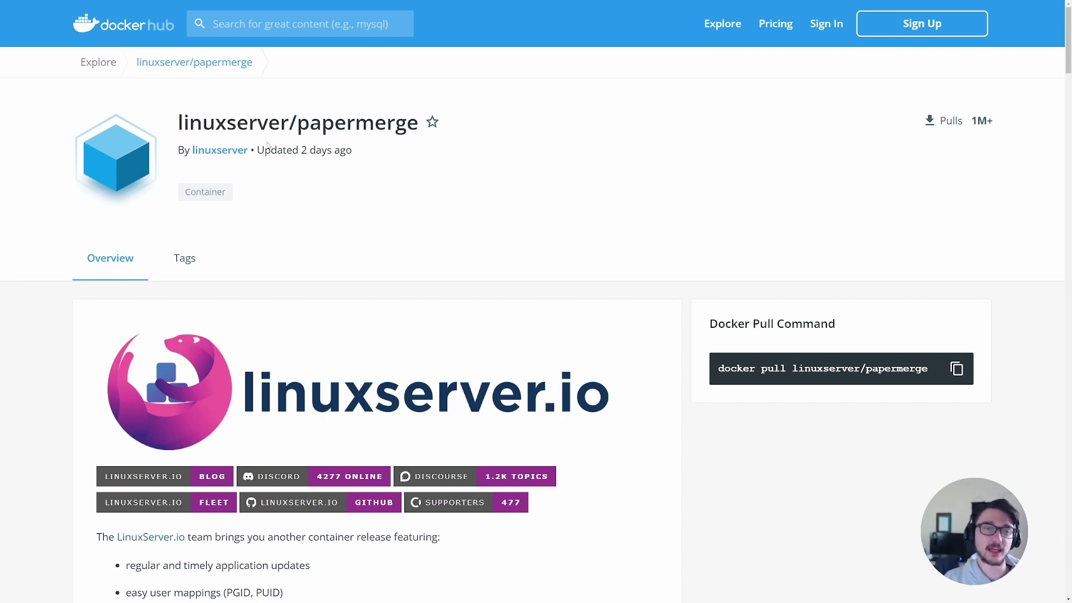
{"action": "left_click_drag", "start_coordinate": [260, 151], "coordinate": [332, 166]}
{"action": "left_click", "coordinate": [334, 173]}
- Scroll to Usage, select the whole docker-compose example, and enlarge the terminal font
{"action": "scroll", "coordinate": [334, 182], "scroll_direction": "down", "scroll_amount": 2}
{"action": "scroll", "coordinate": [328, 155], "scroll_direction": "up", "scroll_amount": 2}
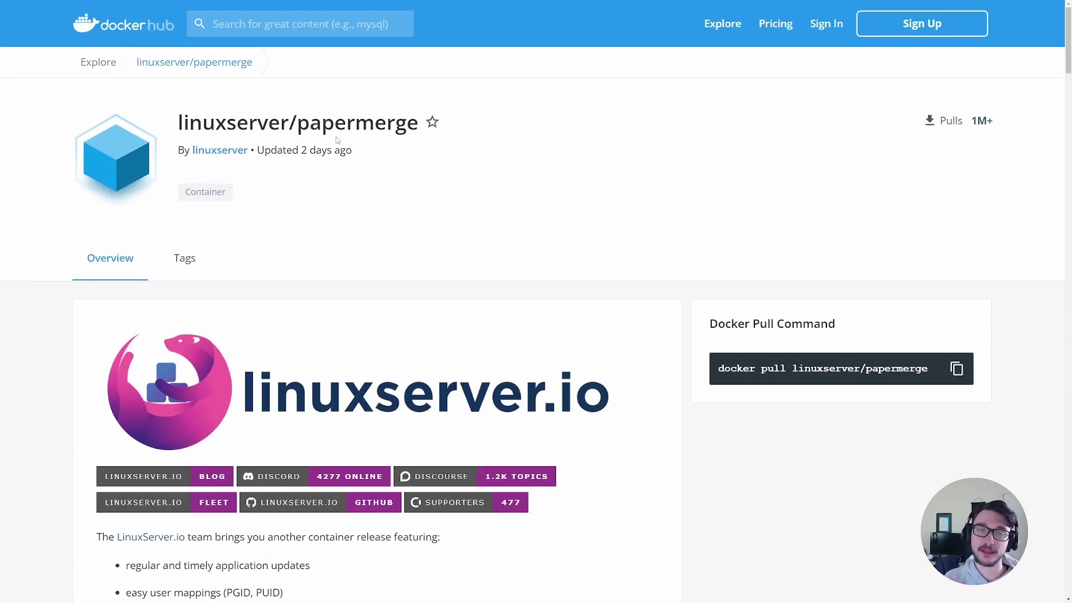
{"action": "scroll", "coordinate": [330, 167], "scroll_direction": "down", "scroll_amount": 5}
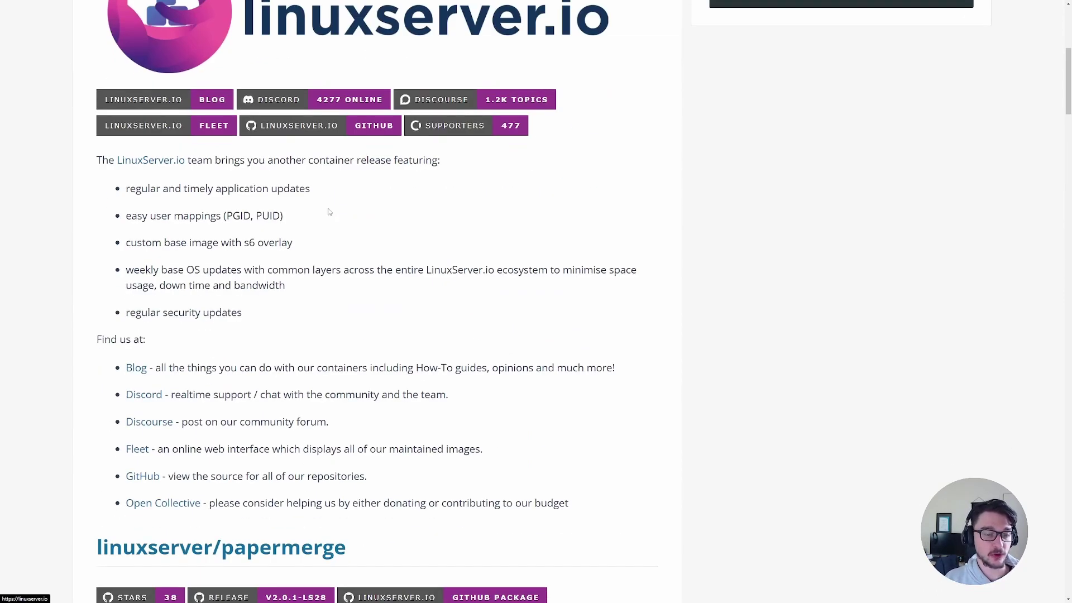
{"action": "scroll", "coordinate": [329, 212], "scroll_direction": "up", "scroll_amount": 3}
{"action": "scroll", "coordinate": [329, 212], "scroll_direction": "down", "scroll_amount": 1}
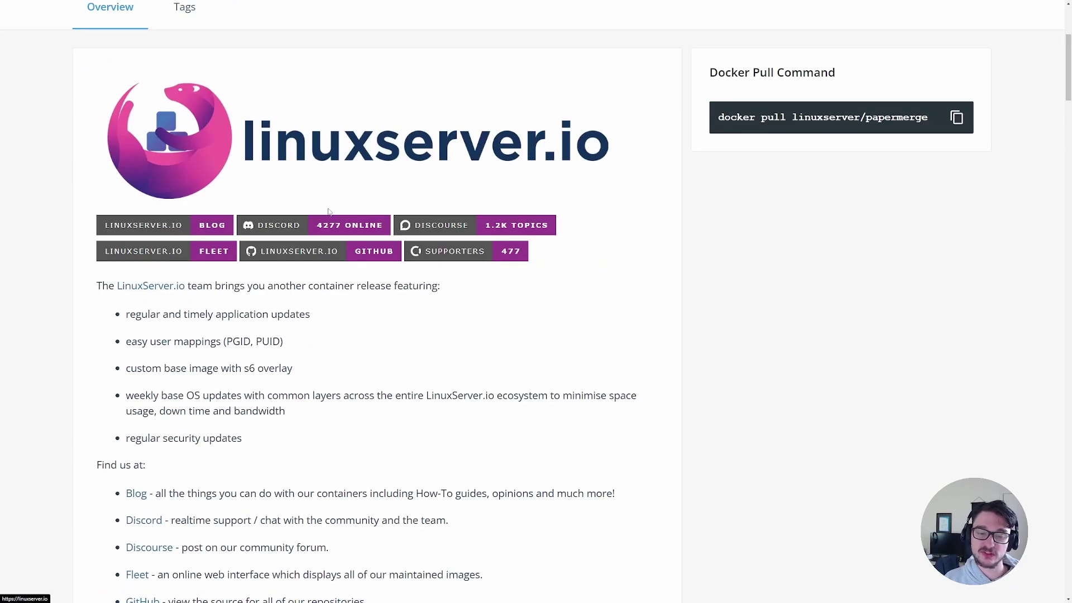
{"action": "scroll", "coordinate": [329, 212], "scroll_direction": "up", "scroll_amount": 3}
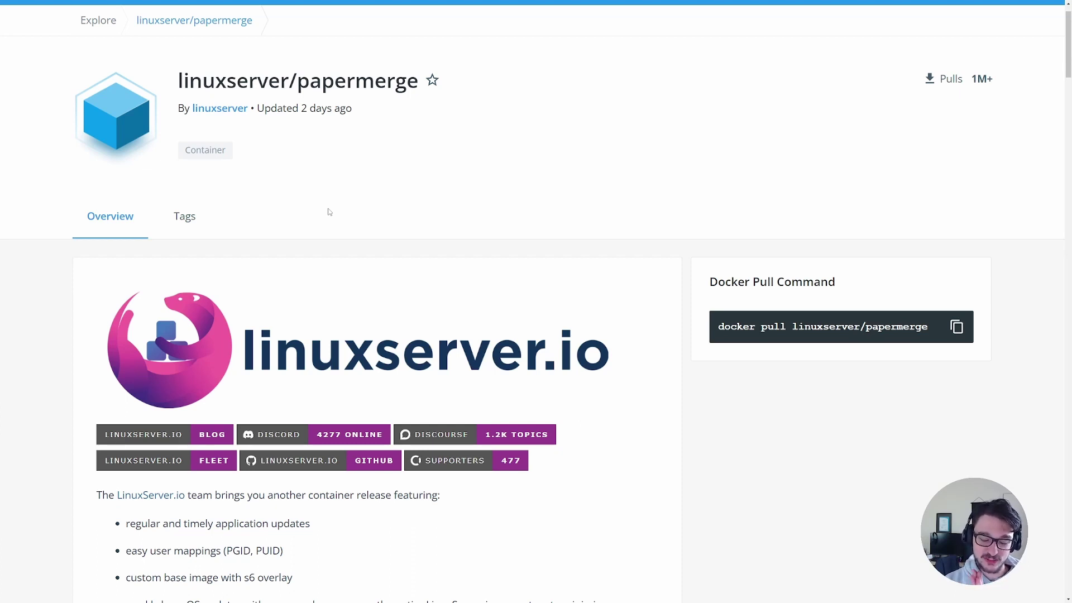
{"action": "scroll", "coordinate": [329, 212], "scroll_direction": "down", "scroll_amount": 10}
{"action": "scroll", "coordinate": [369, 231], "scroll_direction": "down", "scroll_amount": 3}
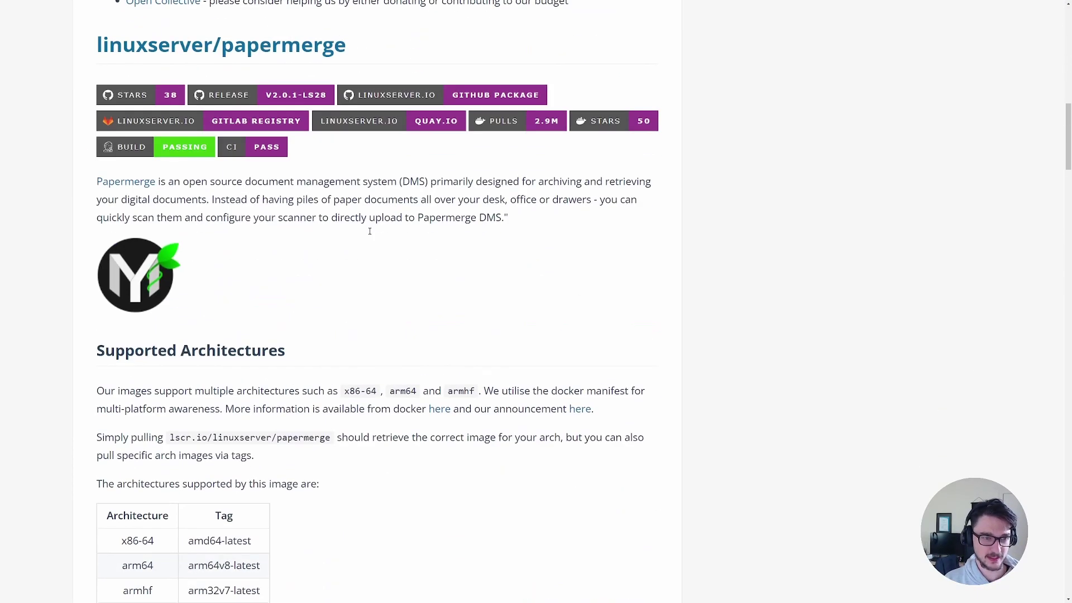
{"action": "scroll", "coordinate": [370, 232], "scroll_direction": "up", "scroll_amount": 8}
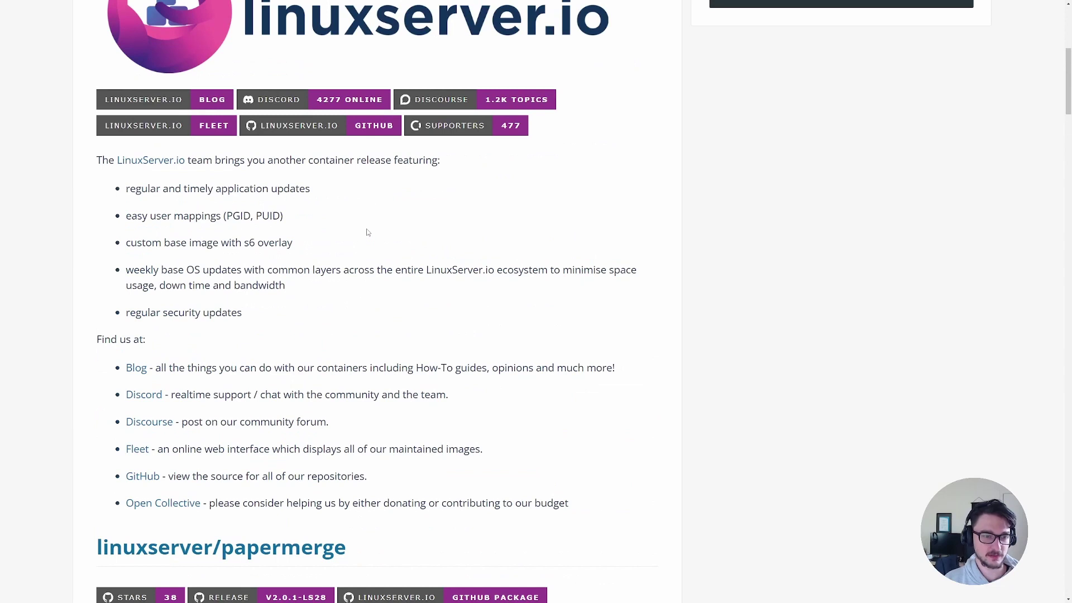
{"action": "scroll", "coordinate": [367, 232], "scroll_direction": "up", "scroll_amount": 4}
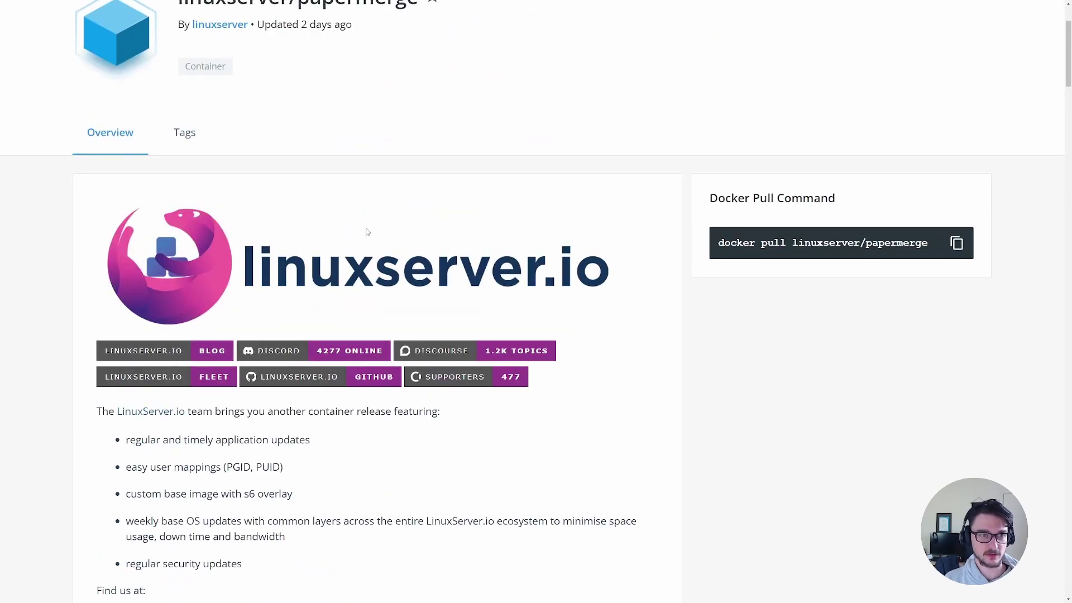
{"action": "scroll", "coordinate": [368, 232], "scroll_direction": "down", "scroll_amount": 3}
{"action": "scroll", "coordinate": [369, 234], "scroll_direction": "down", "scroll_amount": 7}
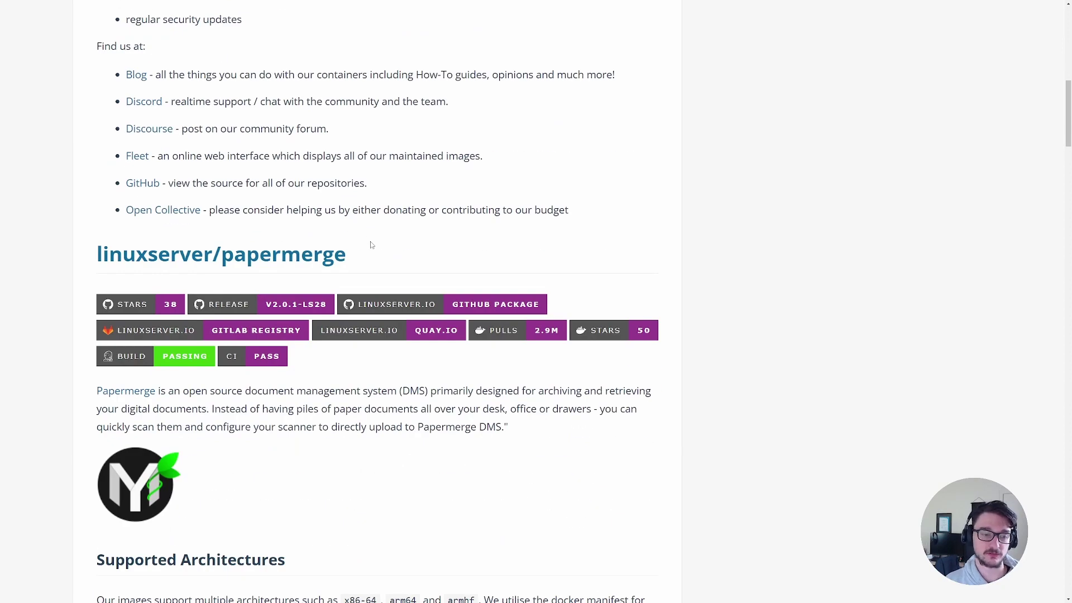
{"action": "scroll", "coordinate": [370, 241], "scroll_direction": "down", "scroll_amount": 10}
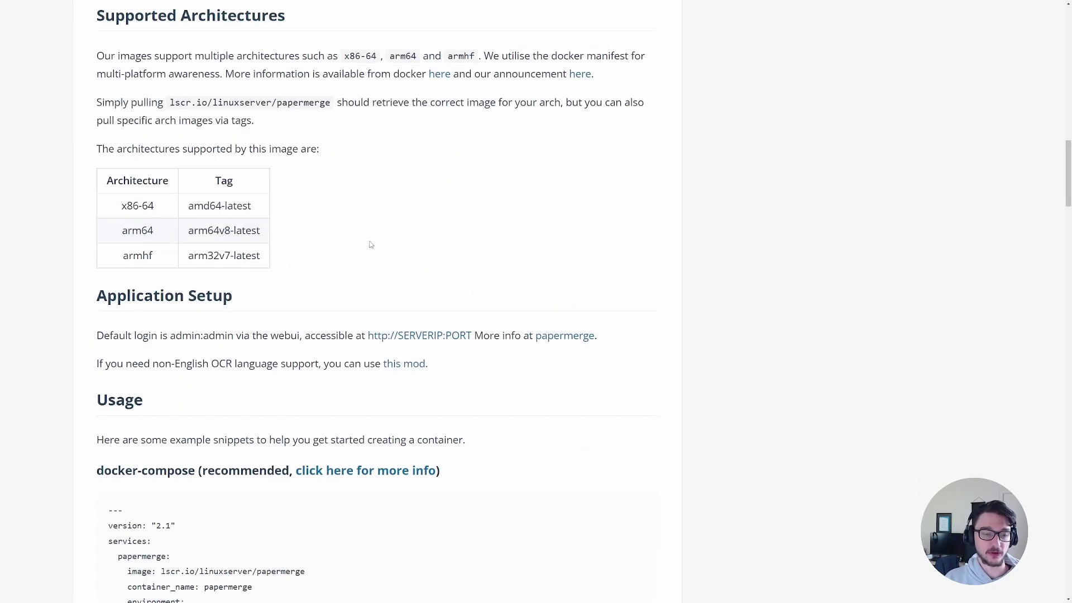
{"action": "scroll", "coordinate": [370, 243], "scroll_direction": "down", "scroll_amount": 5}
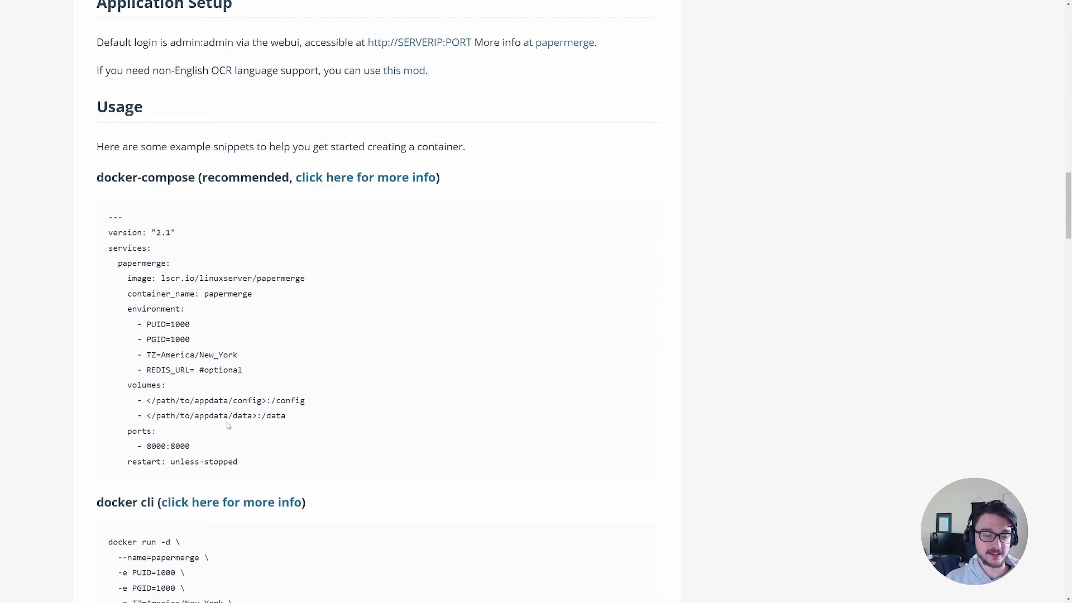
{"action": "left_click_drag", "start_coordinate": [237, 462], "coordinate": [41, 211]}
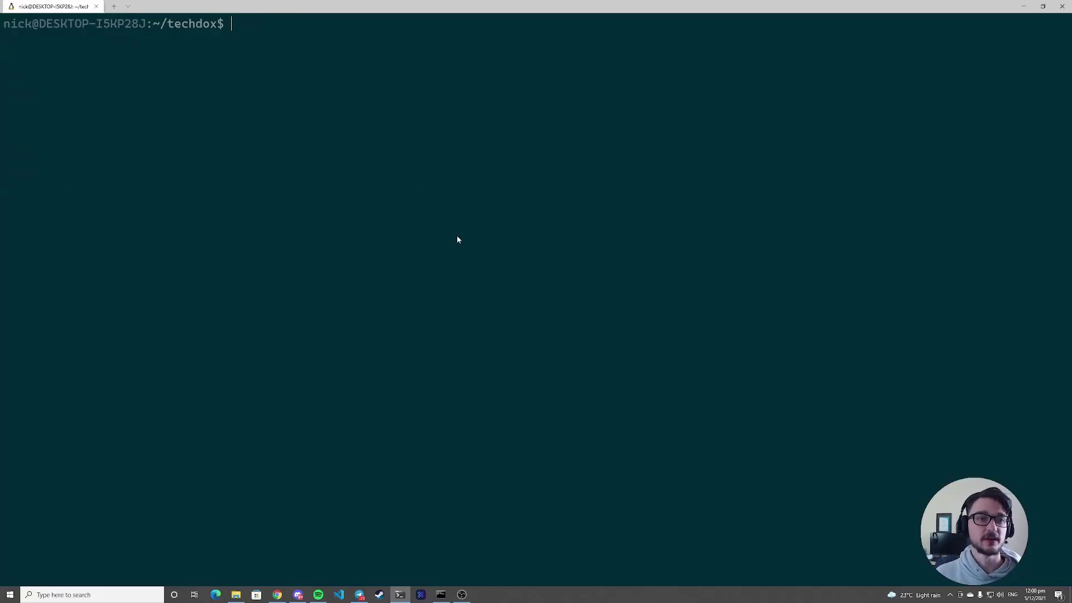
{"action": "key", "text": "ctrl+plus"}
{"action": "key", "text": "ctrl+plus"}
{"action": "key", "text": "ctrl+plus"}
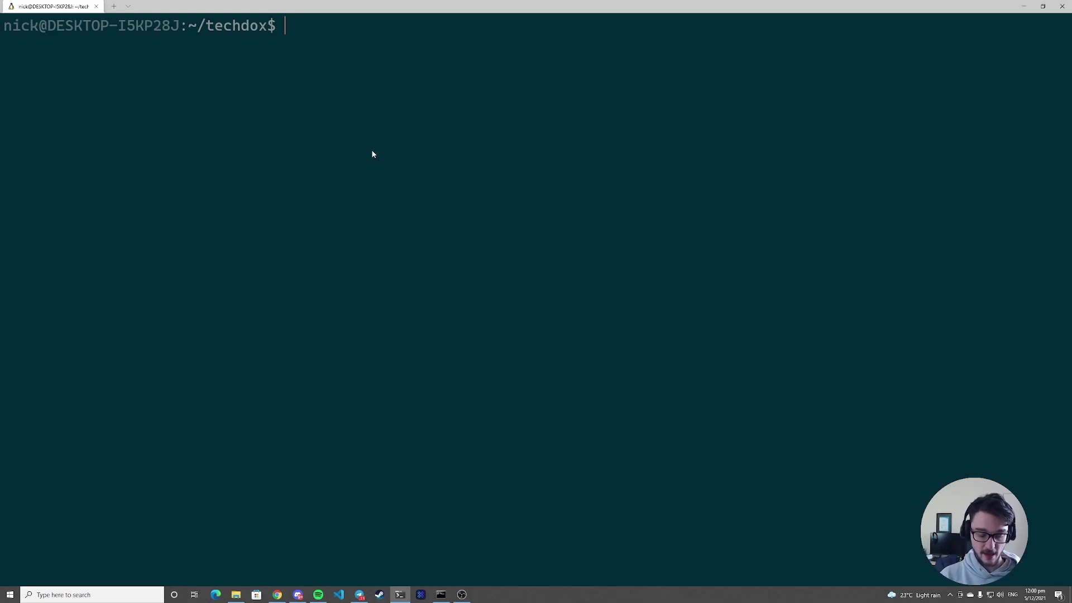
- List techdox, enter the papermerge folder, list it, and prepare nano docker-compose.yml
{"action": "type", "text": "ls"}
{"action": "key", "text": "Return"}
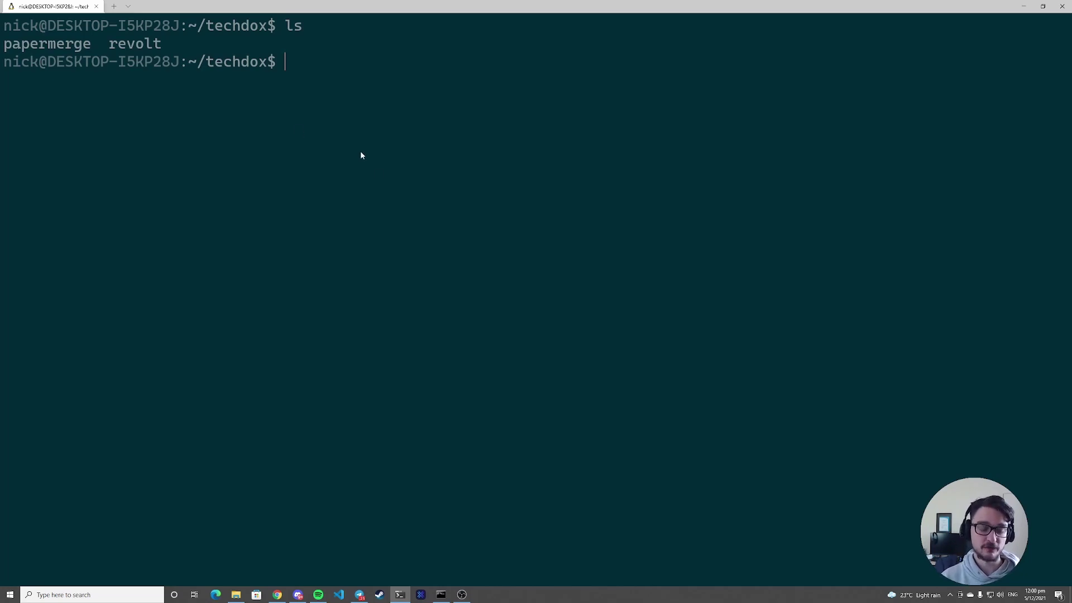
{"action": "type", "text": "cd pa"}
{"action": "key", "text": "Tab"}
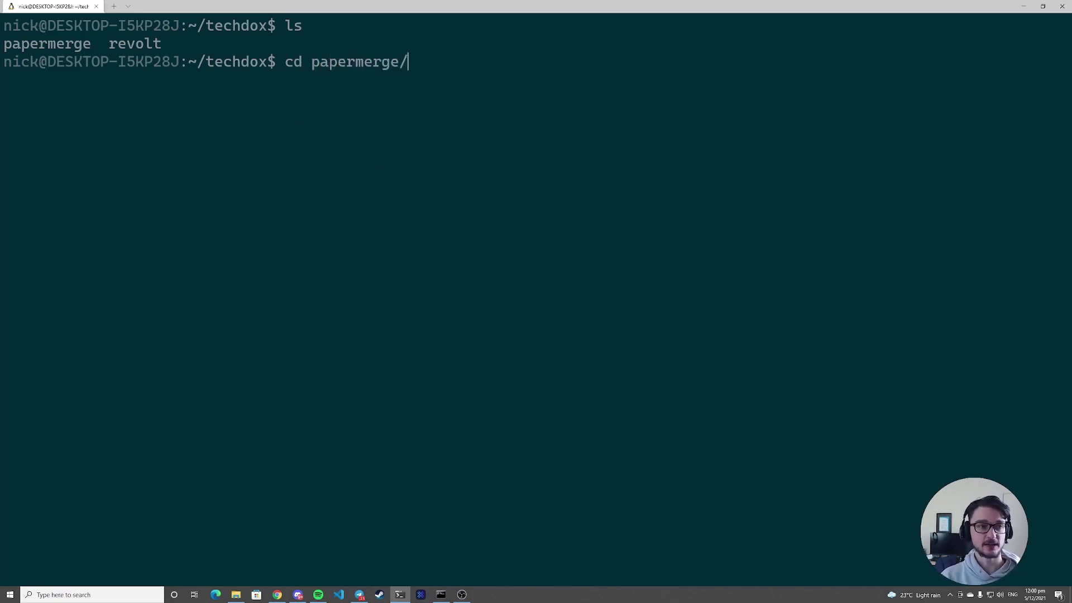
{"action": "key", "text": "Return"}
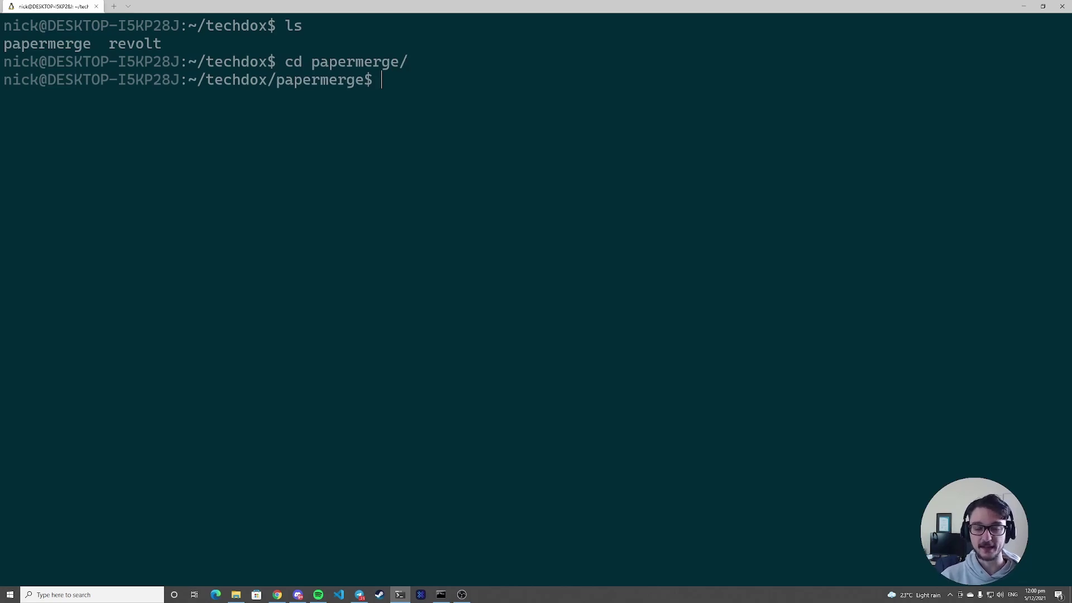
{"action": "type", "text": "ls"}
{"action": "key", "text": "Return"}
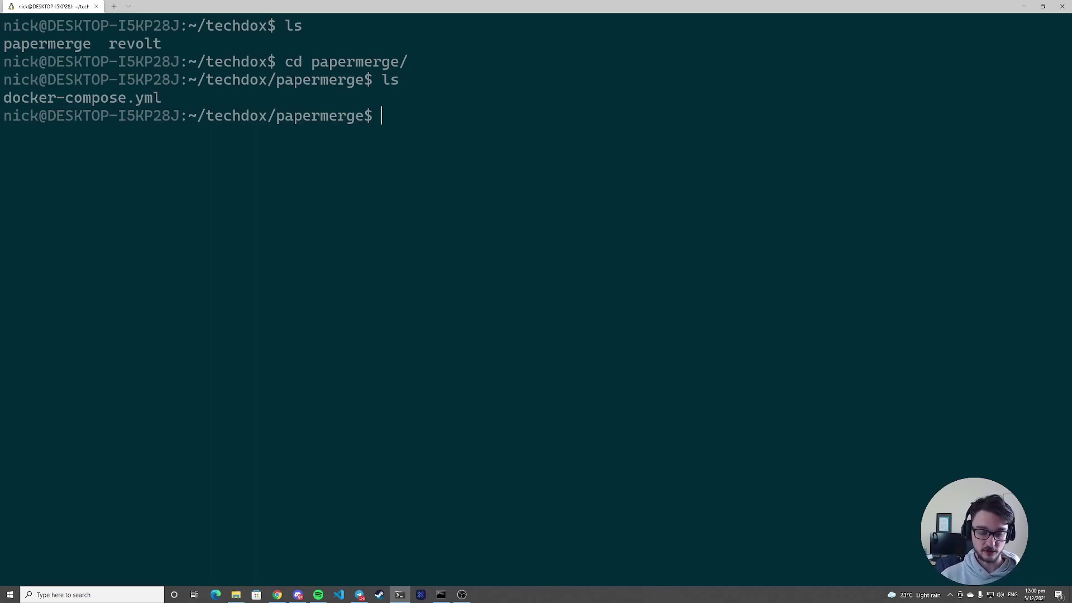
{"action": "type", "text": "nano doc"}
{"action": "key", "text": "Tab"}
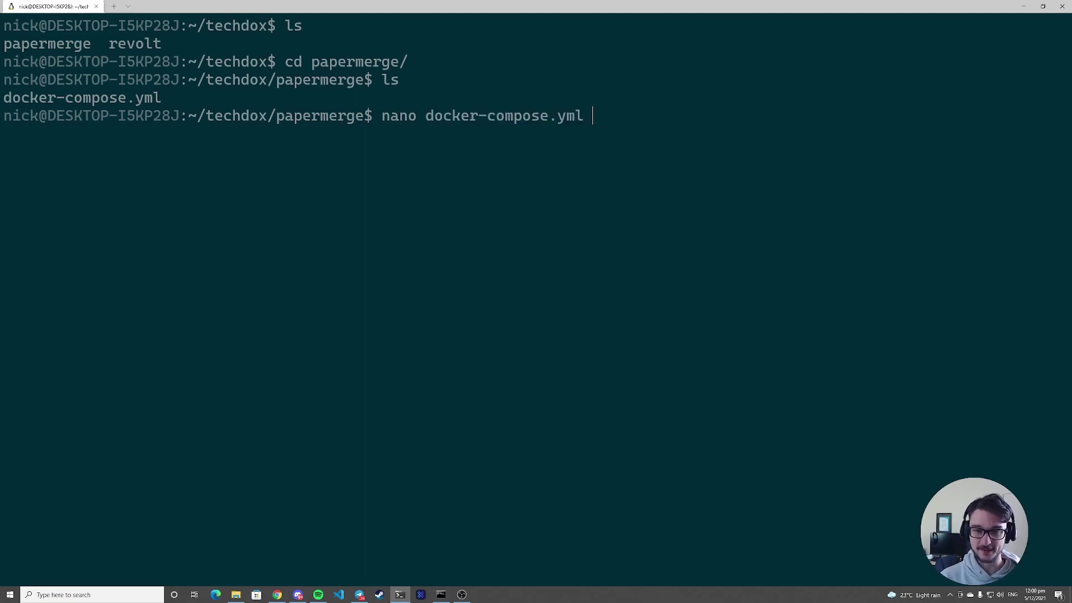
- Open docker-compose.yml in nano and highlight the config and data volume host paths
{"action": "key", "text": "Return"}
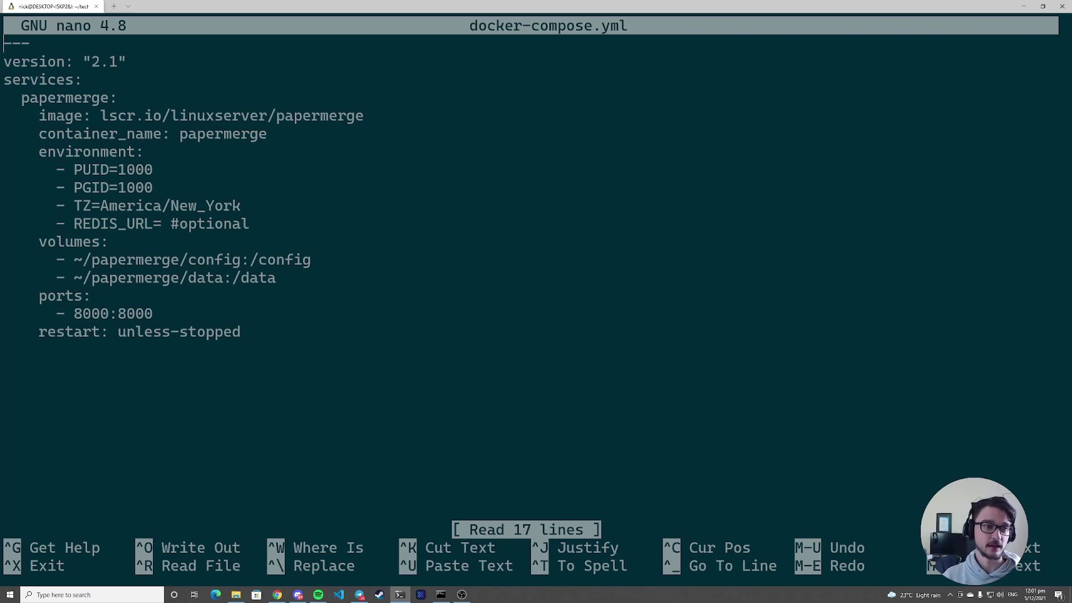
{"action": "key", "text": "Down"}
{"action": "key", "text": "Down"}
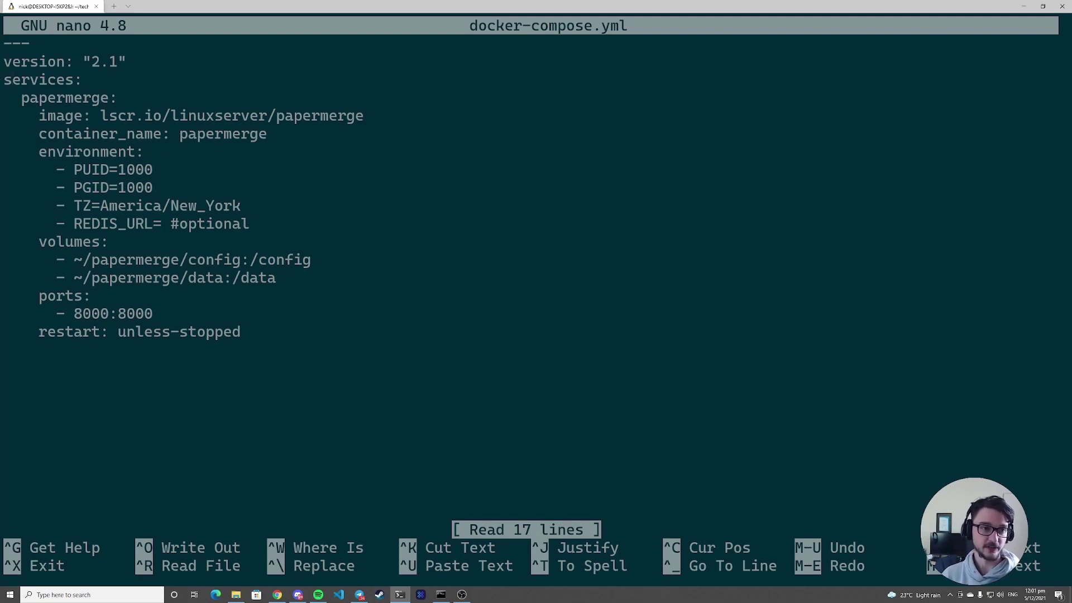
{"action": "key", "text": "Down"}
{"action": "key", "text": "Down"}
{"action": "key", "text": "Down"}
{"action": "key", "text": "Down"}
{"action": "key", "text": "Down"}
{"action": "key", "text": "Down"}
{"action": "key", "text": "Down"}
{"action": "key", "text": "Down"}
{"action": "key", "text": "Down"}
{"action": "key", "text": "Down"}
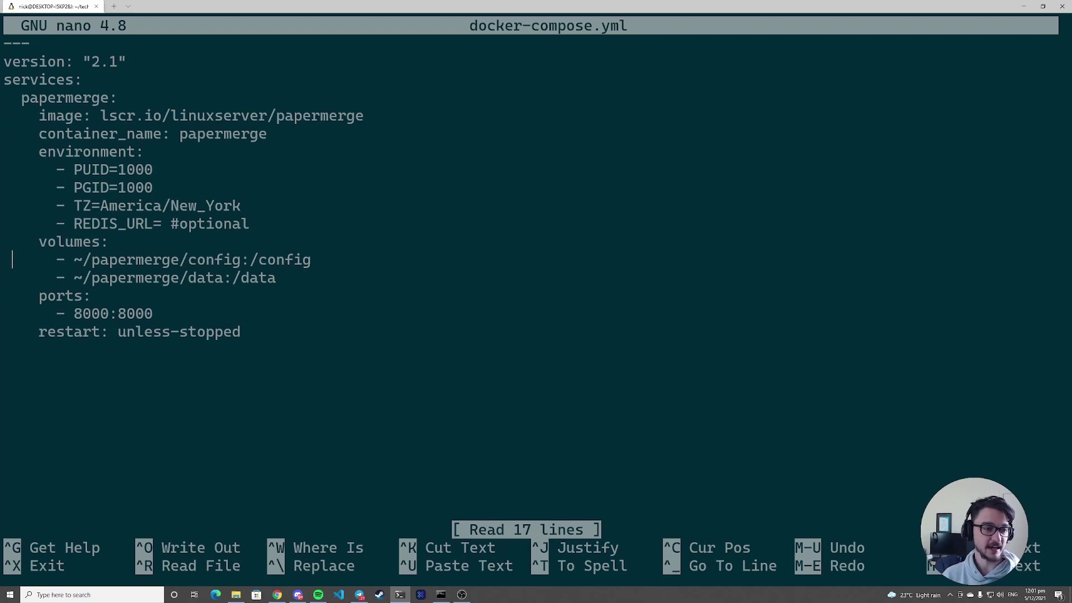
{"action": "key", "text": "Right"}
{"action": "key", "text": "Right"}
{"action": "key", "text": "Right"}
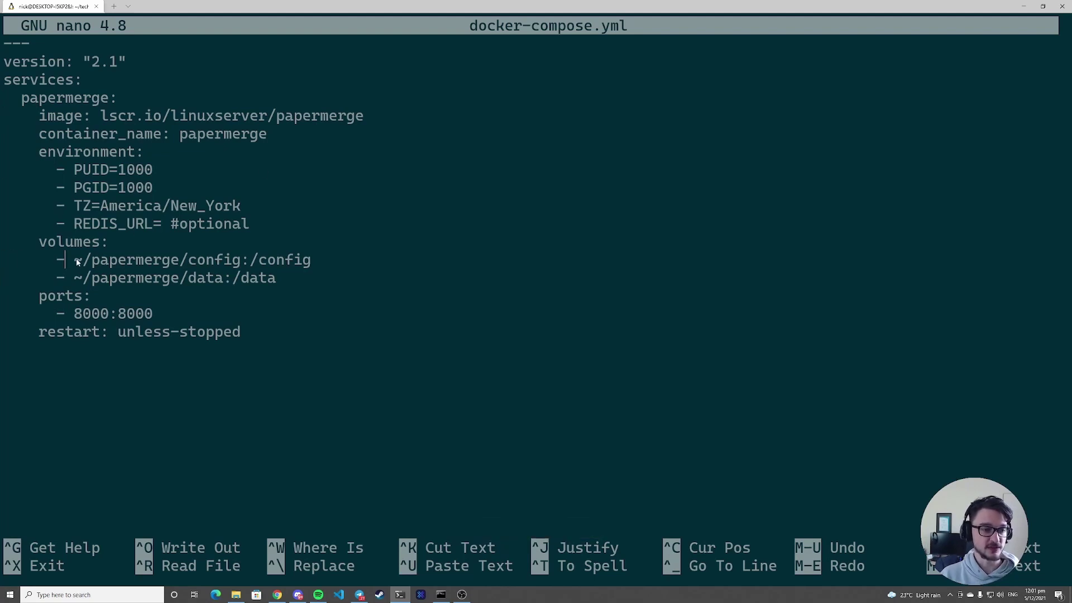
{"action": "left_click_drag", "start_coordinate": [75, 261], "coordinate": [249, 261]}
{"action": "key", "text": "ctrl+c"}
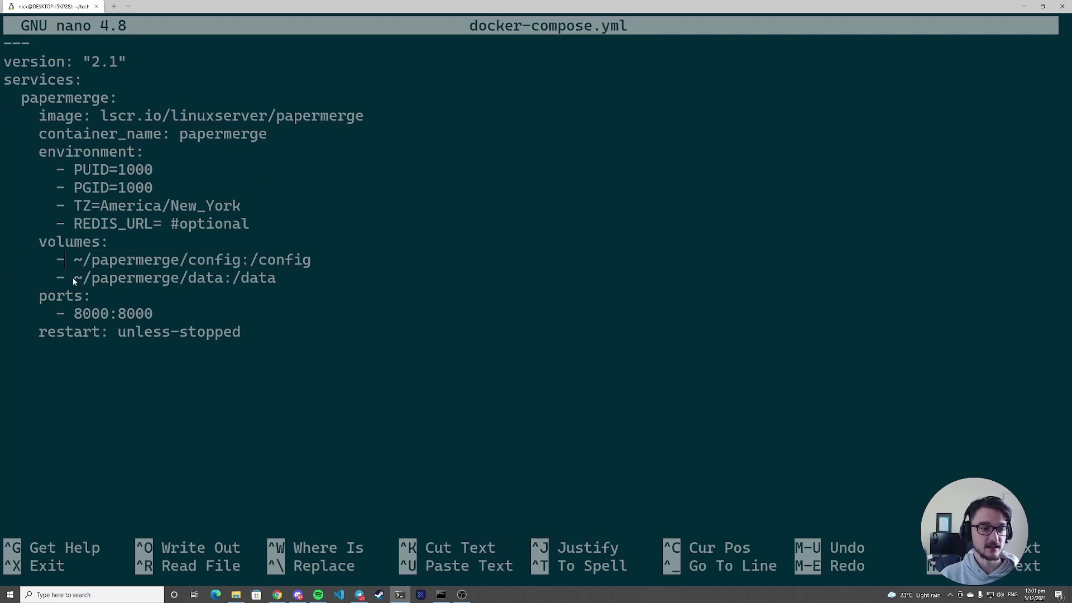
{"action": "left_click_drag", "start_coordinate": [74, 279], "coordinate": [233, 278]}
{"action": "key", "text": "ctrl+c"}
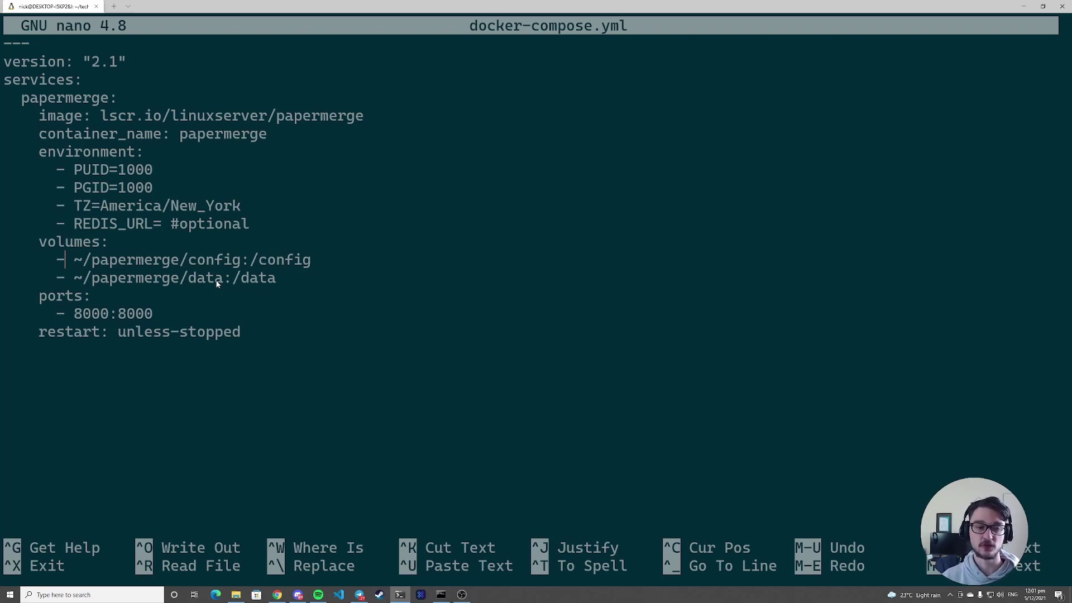
{"action": "left_click_drag", "start_coordinate": [72, 260], "coordinate": [240, 262]}
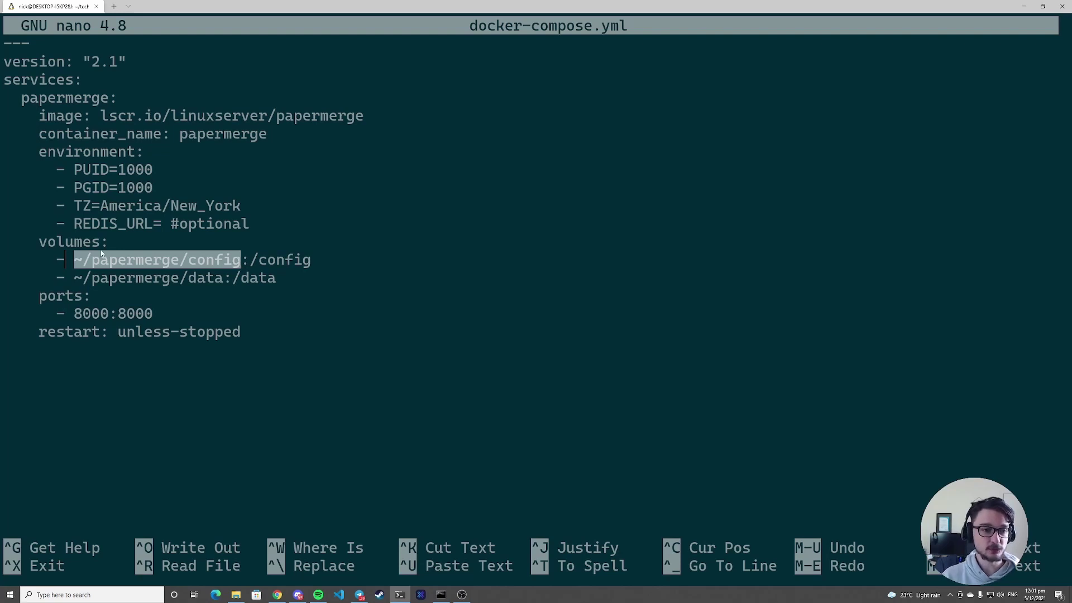
{"action": "key", "text": "ctrl+c"}
- Move to the REDIS_URL line, highlight port 8000, and save docker-compose.yml
{"action": "key", "text": "Up"}
{"action": "key", "text": "Right"}
{"action": "key", "text": "ctrl+Right"}
{"action": "key", "text": "ctrl+Right"}
{"action": "key", "text": "Right"}
{"action": "key", "text": "Right"}
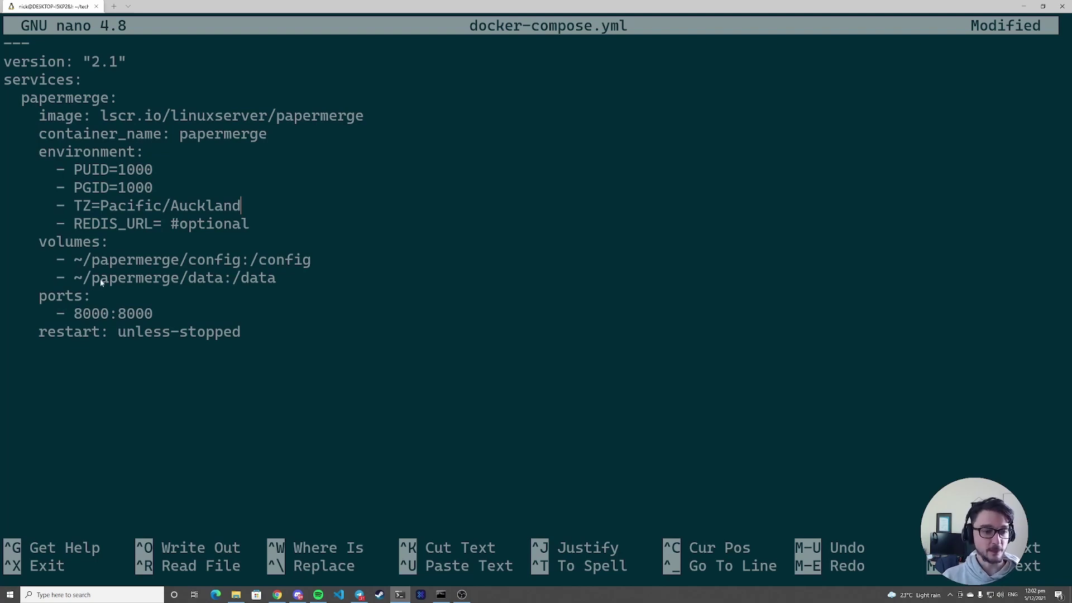
{"action": "left_click_drag", "start_coordinate": [73, 314], "coordinate": [118, 314]}
{"action": "key", "text": "ctrl+c"}
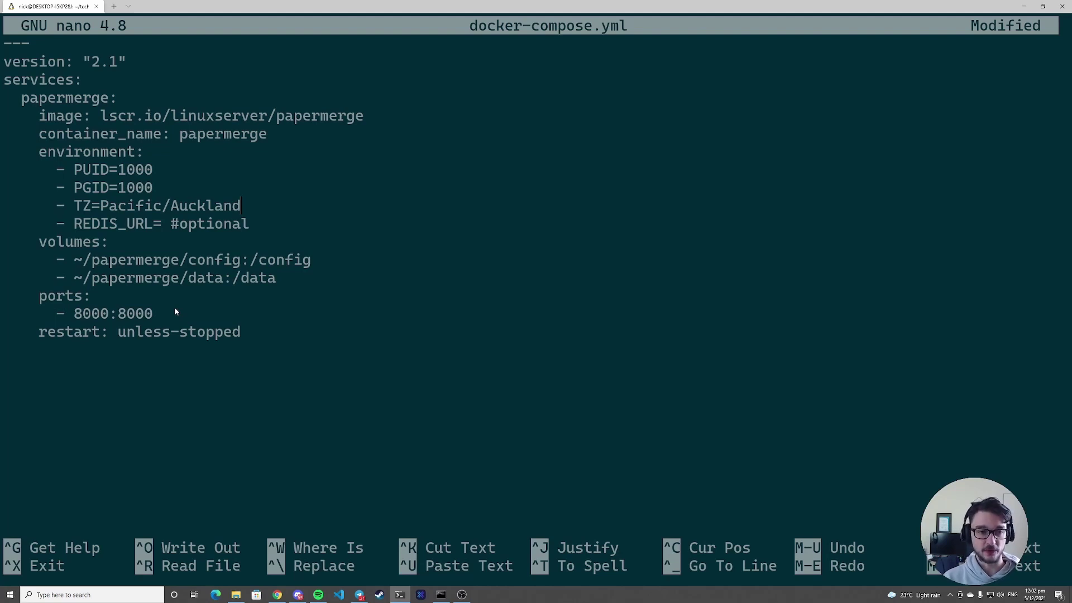
{"action": "key", "text": "ctrl+o"}
{"action": "key", "text": "Return"}
- Exit nano, clear the screen, and run sudo docker-compose up -d
{"action": "key", "text": "ctrl+x"}
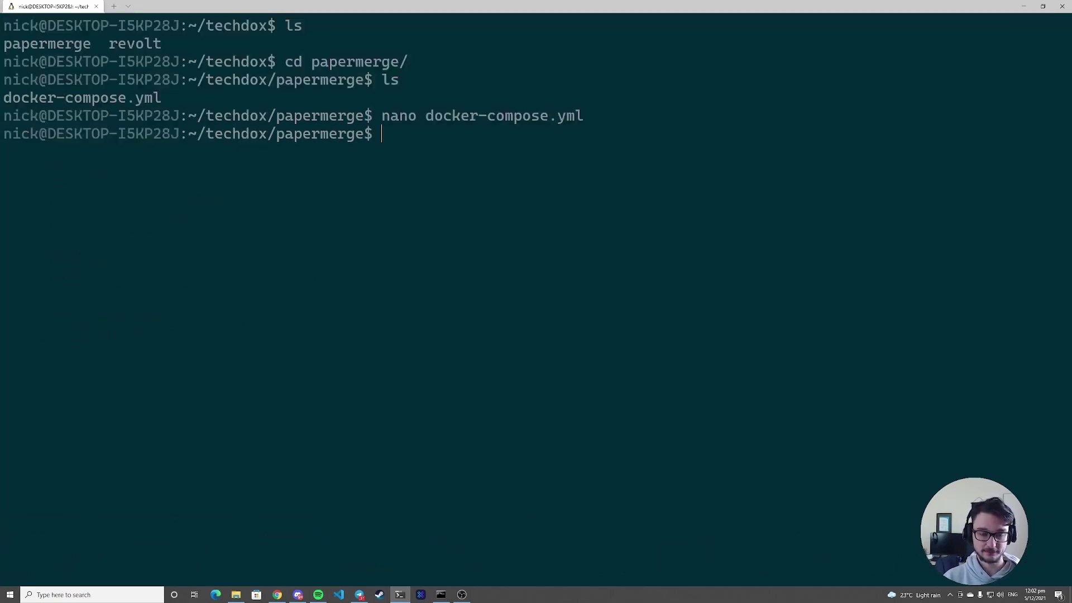
{"action": "type", "text": "clear"}
{"action": "key", "text": "Return"}
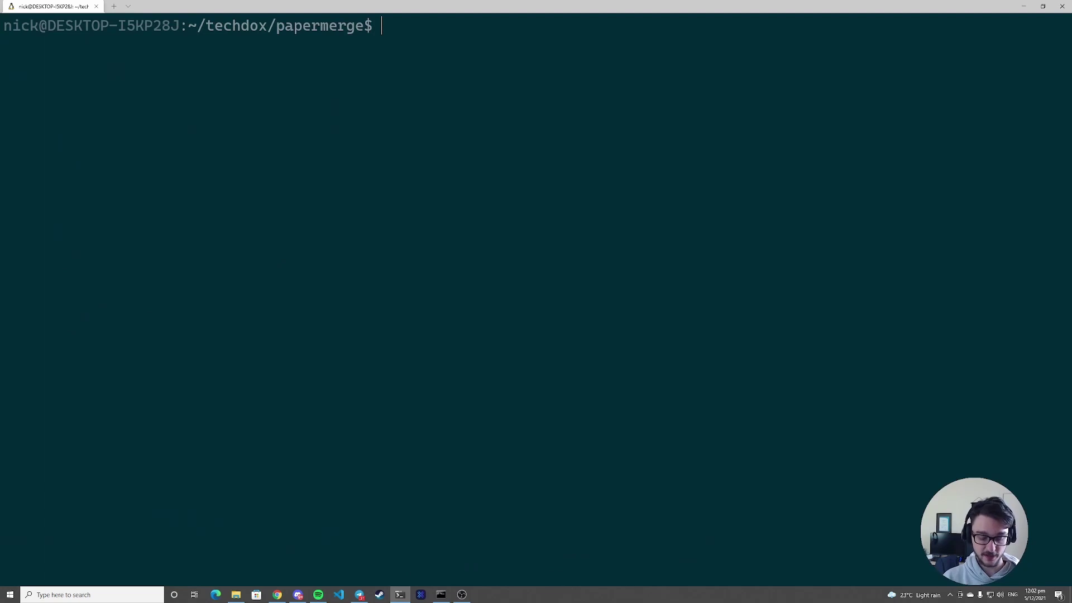
{"action": "type", "text": "sudo dock"}
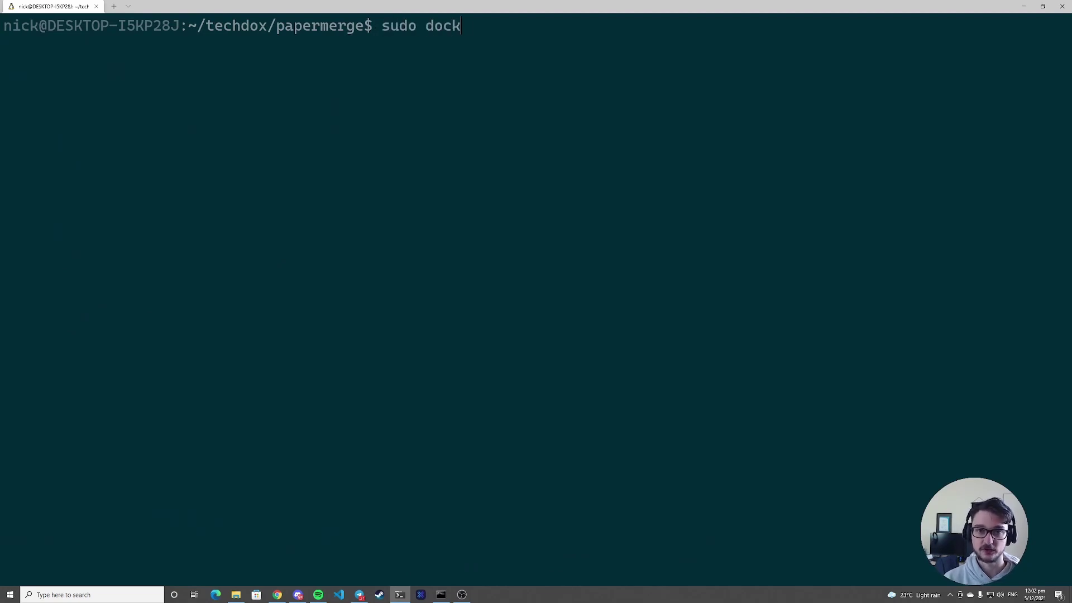
{"action": "type", "text": "er-compose"}
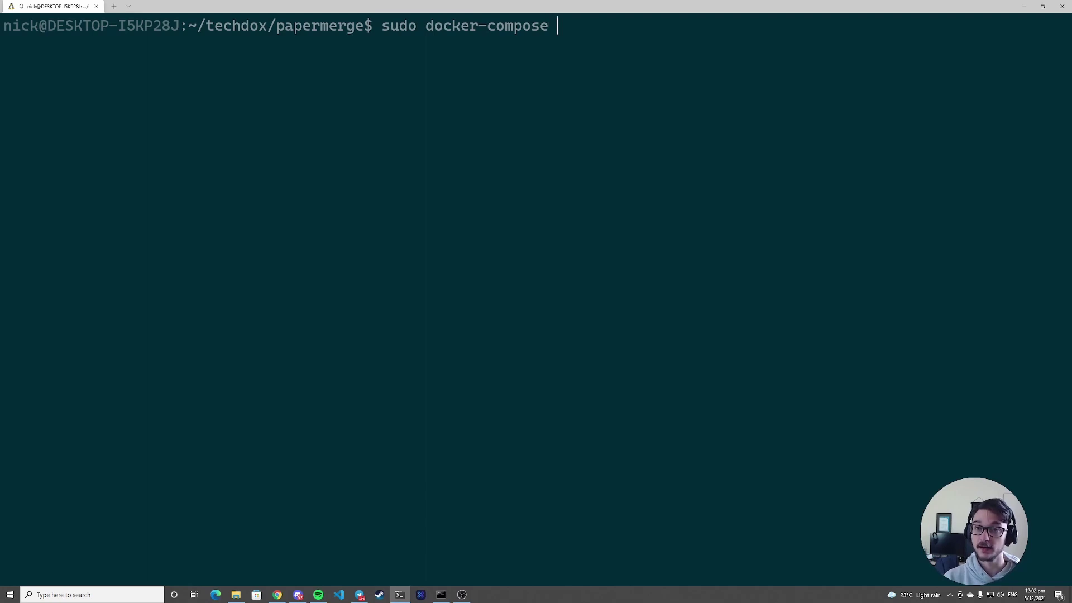
{"action": "type", "text": " up -d"}
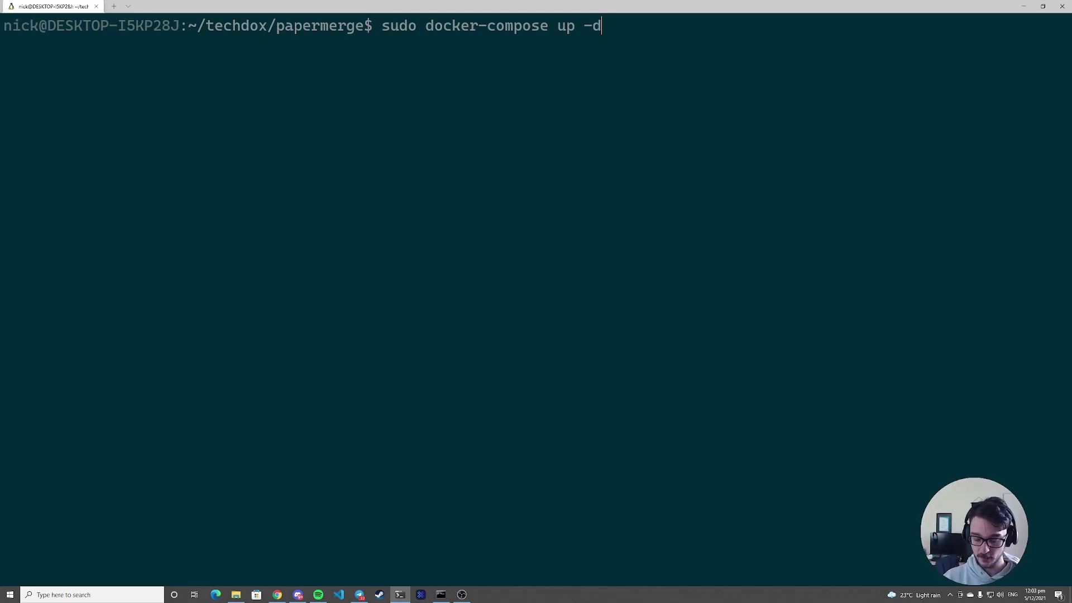
{"action": "key", "text": "Return"}
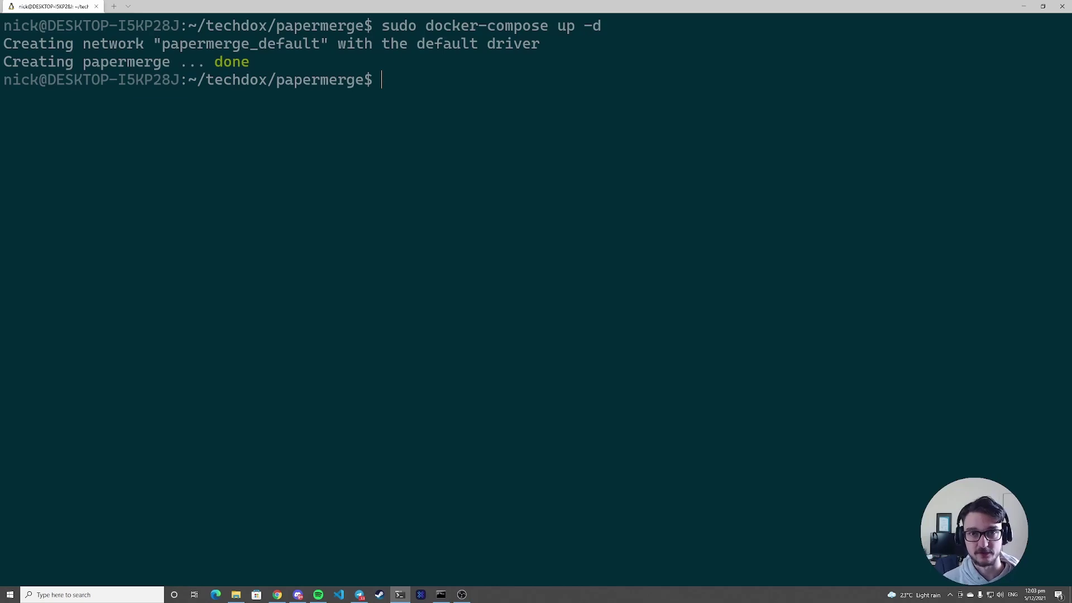
- Load 192.168.0.248:8000 in Chrome at 150% zoom in full screen
{"action": "key", "text": "alt+Tab"}
{"action": "left_click", "coordinate": [176, 22]}
{"action": "type", "text": "192"}
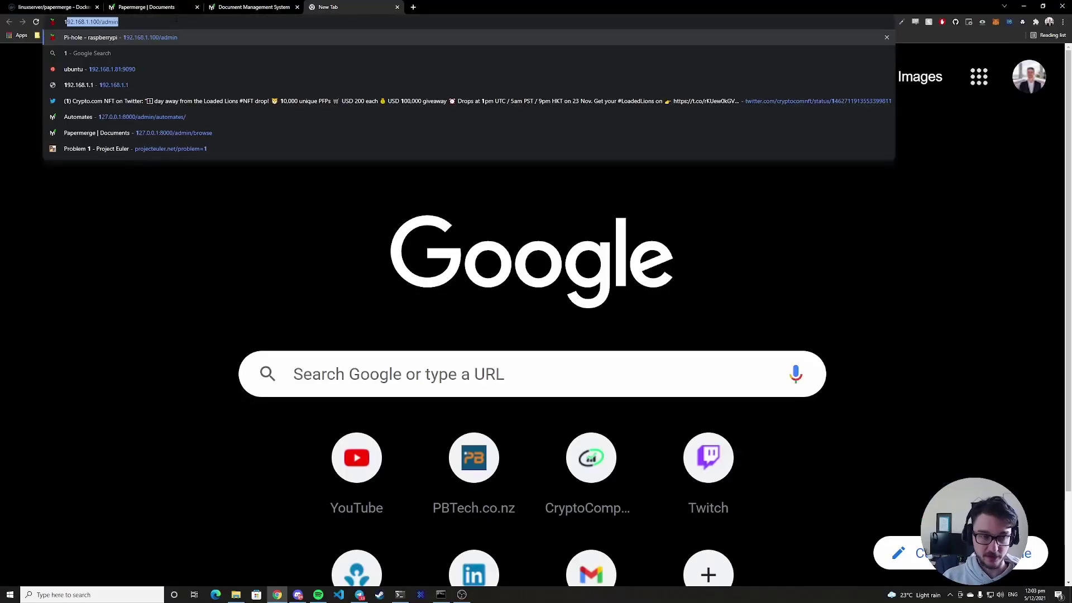
{"action": "type", "text": ".168.1."}
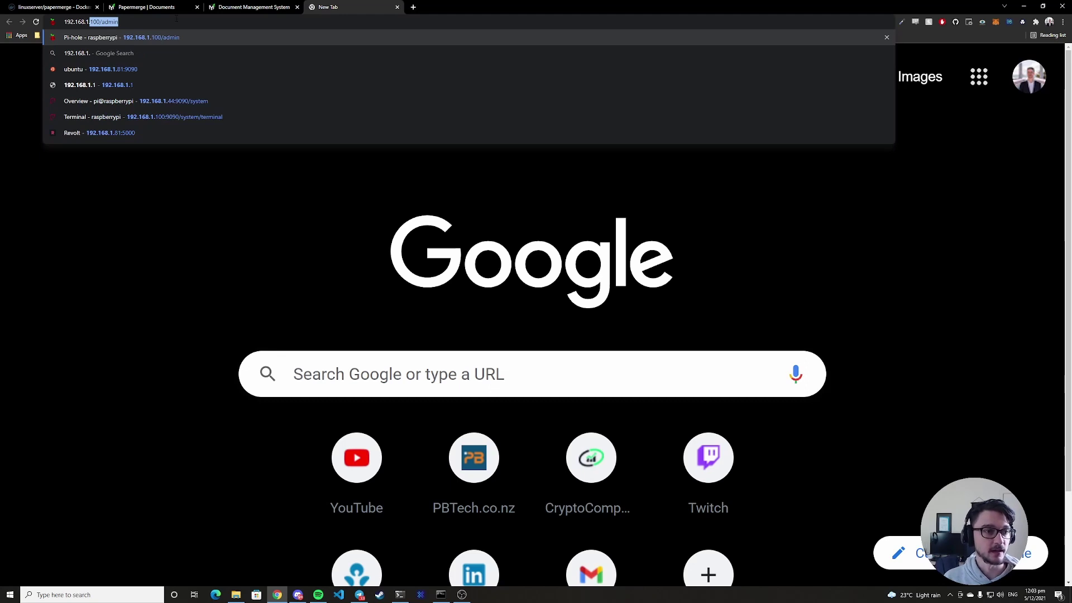
{"action": "key", "text": "Escape"}
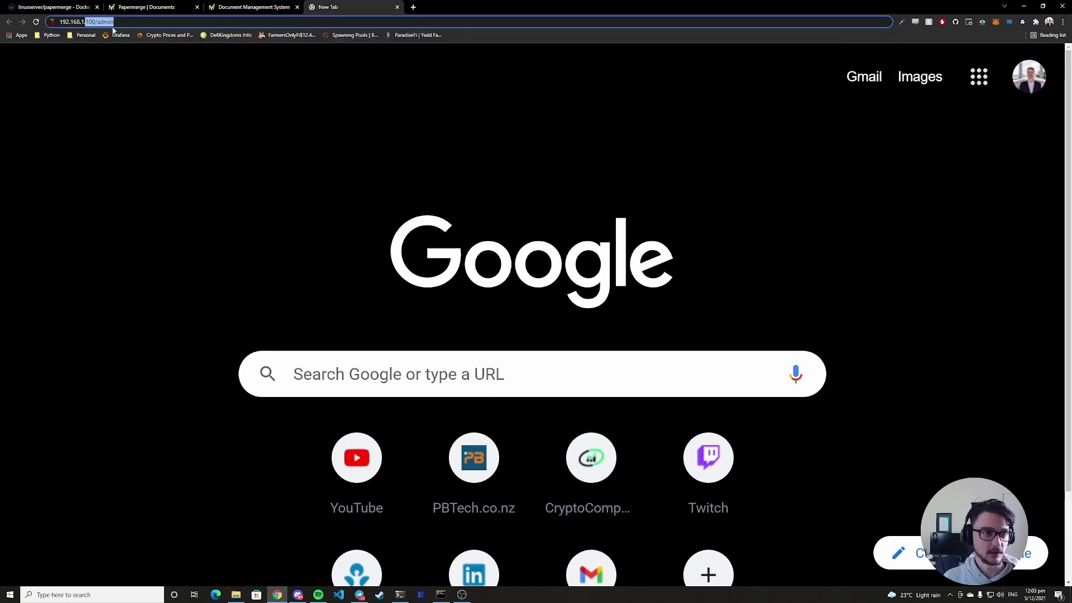
{"action": "key", "text": "Right"}
{"action": "key", "text": "BackSpace"}
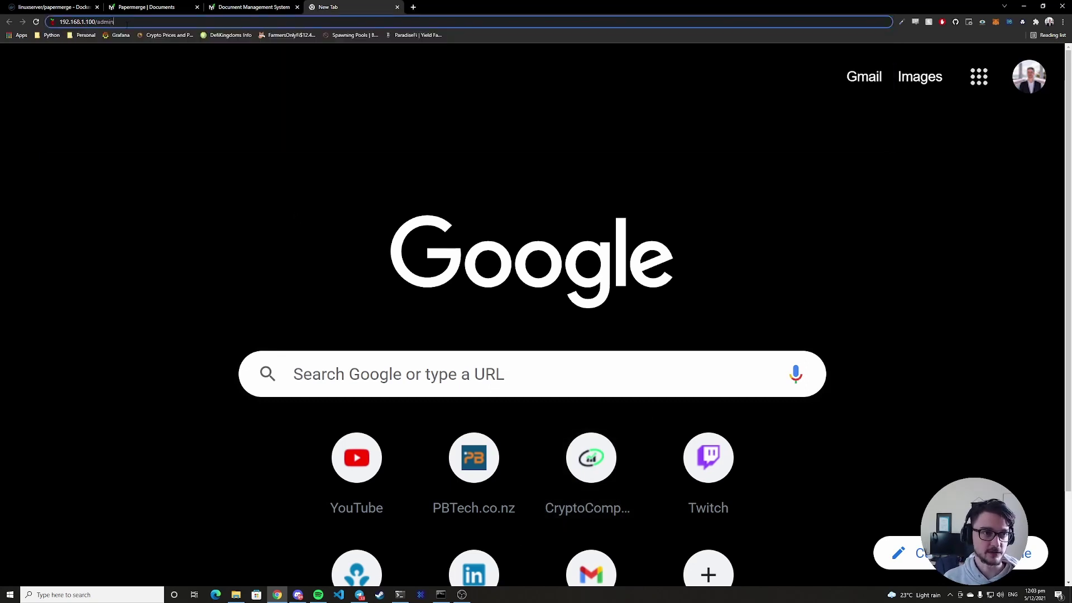
{"action": "key", "text": "BackSpace"}
{"action": "key", "text": "BackSpace"}
{"action": "key", "text": "BackSpace"}
{"action": "key", "text": "BackSpace"}
{"action": "key", "text": "BackSpace"}
{"action": "key", "text": "BackSpace"}
{"action": "key", "text": "BackSpace"}
{"action": "key", "text": "BackSpace"}
{"action": "key", "text": "BackSpace"}
{"action": "key", "text": "BackSpace"}
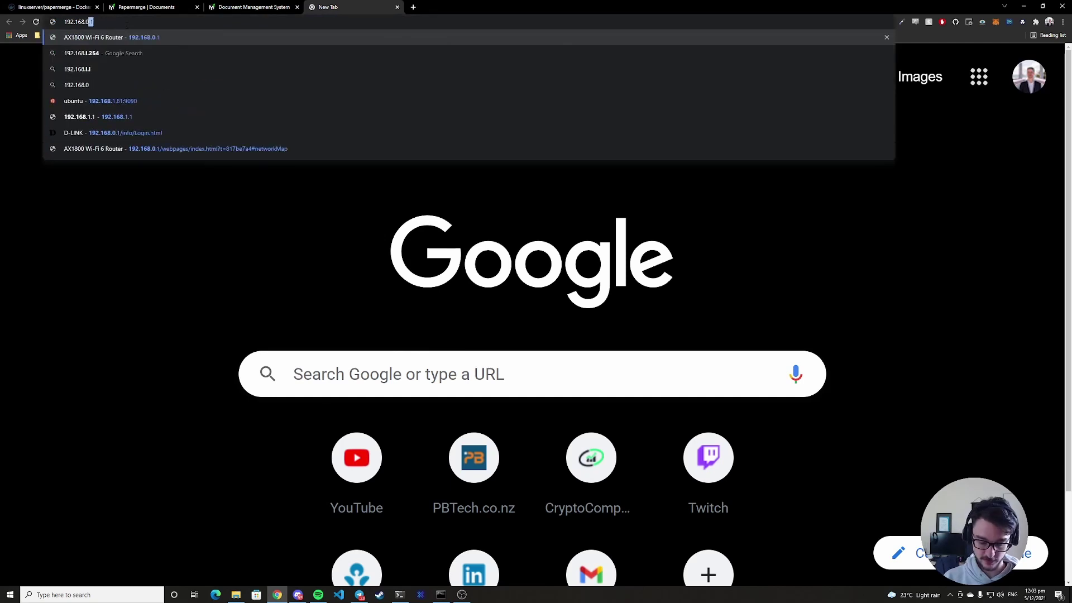
{"action": "type", "text": "0.248"}
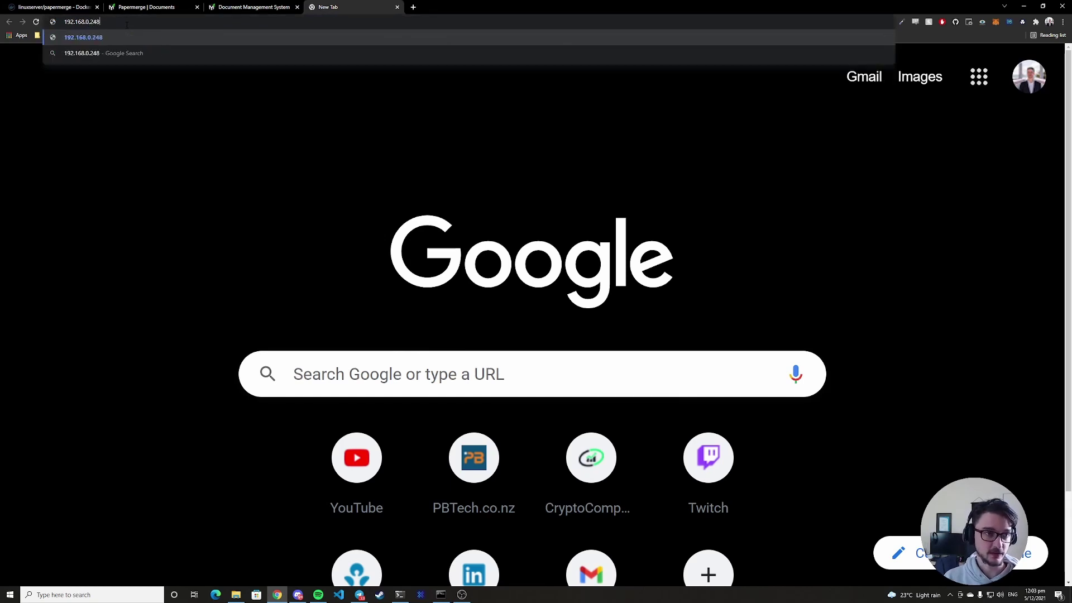
{"action": "type", "text": ":8000"}
{"action": "key", "text": "Return"}
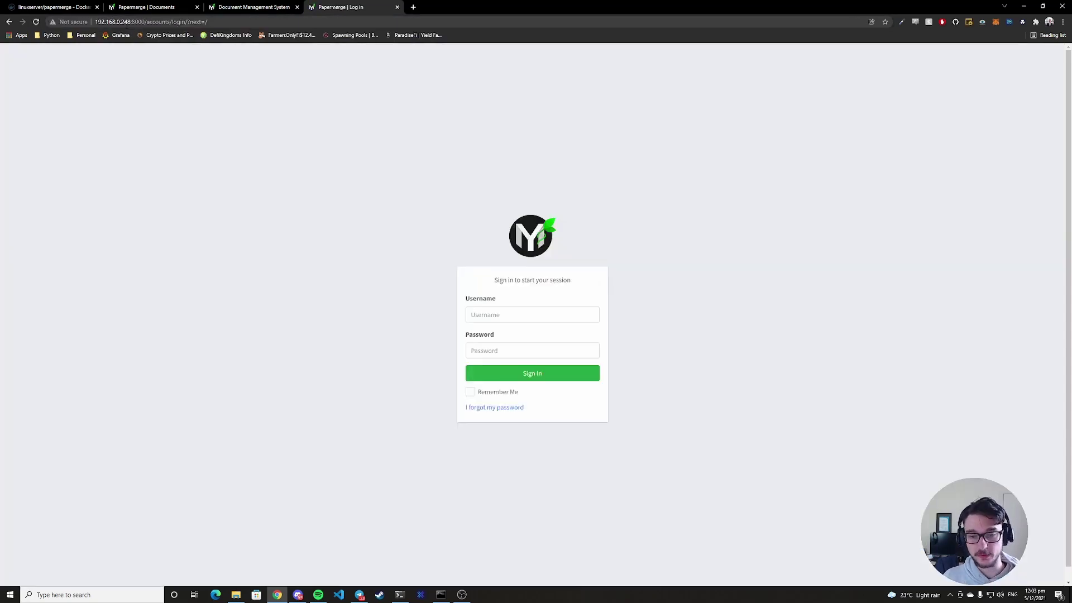
{"action": "key", "text": "ctrl+plus"}
{"action": "key", "text": "ctrl+plus"}
{"action": "key", "text": "ctrl+plus"}
{"action": "key", "text": "ctrl+plus"}
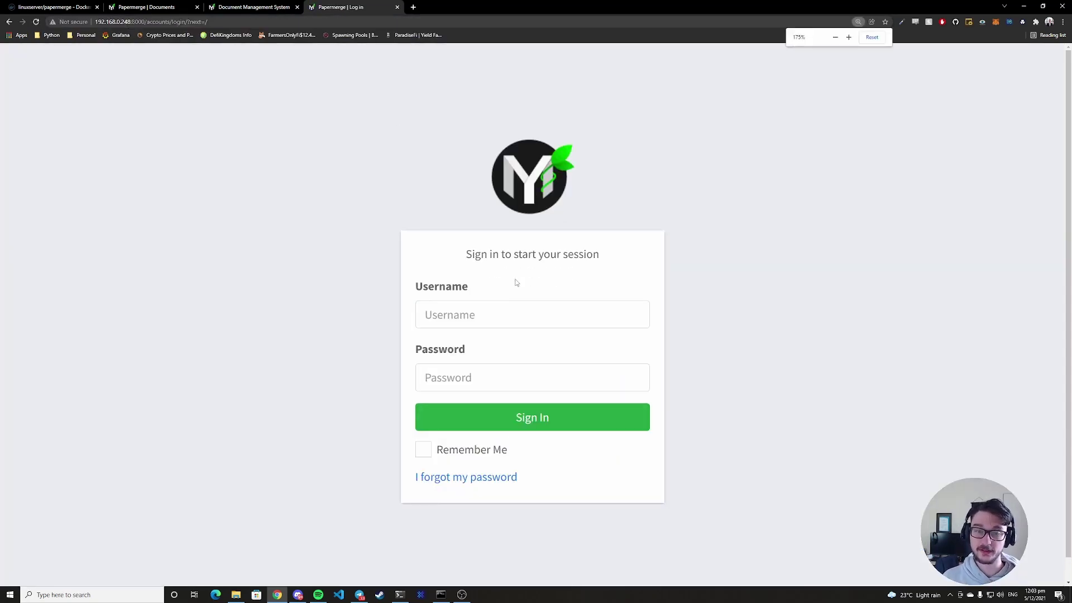
{"action": "key", "text": "ctrl+minus"}
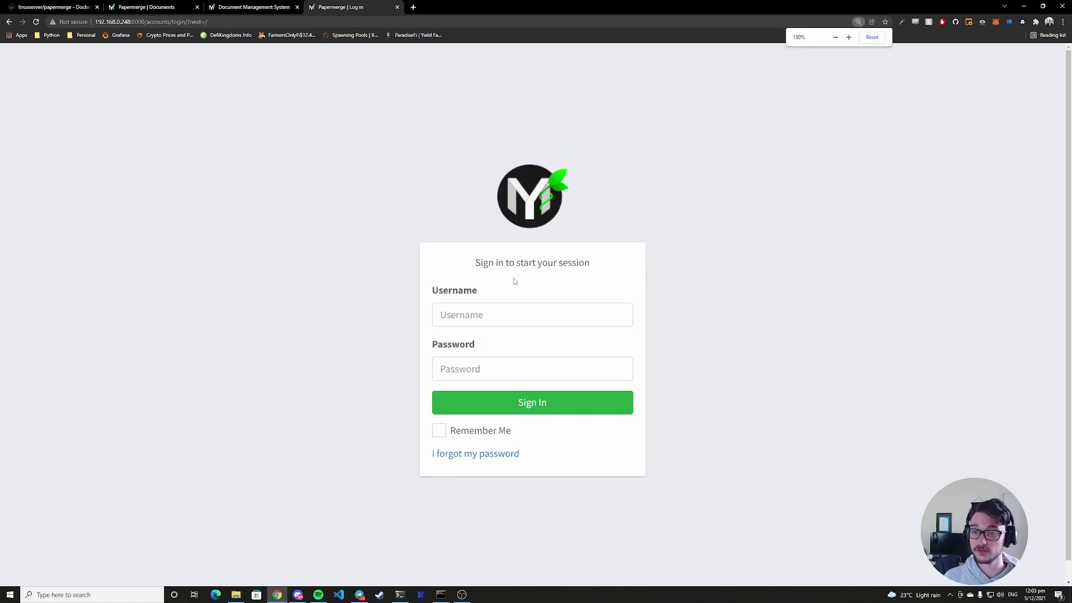
{"action": "key", "text": "F11"}
- Sign in to Papermerge as admin, entering the account password
{"action": "left_click", "coordinate": [495, 307]}
{"action": "type", "text": "admn"}
{"action": "key", "text": "BackSpace"}
{"action": "key", "text": "BackSpace"}
{"action": "key", "text": "BackSpace"}
{"action": "type", "text": "dmin"}
{"action": "key", "text": "Tab"}
{"action": "type", "text": "admin"}
{"action": "key", "text": "Return"}
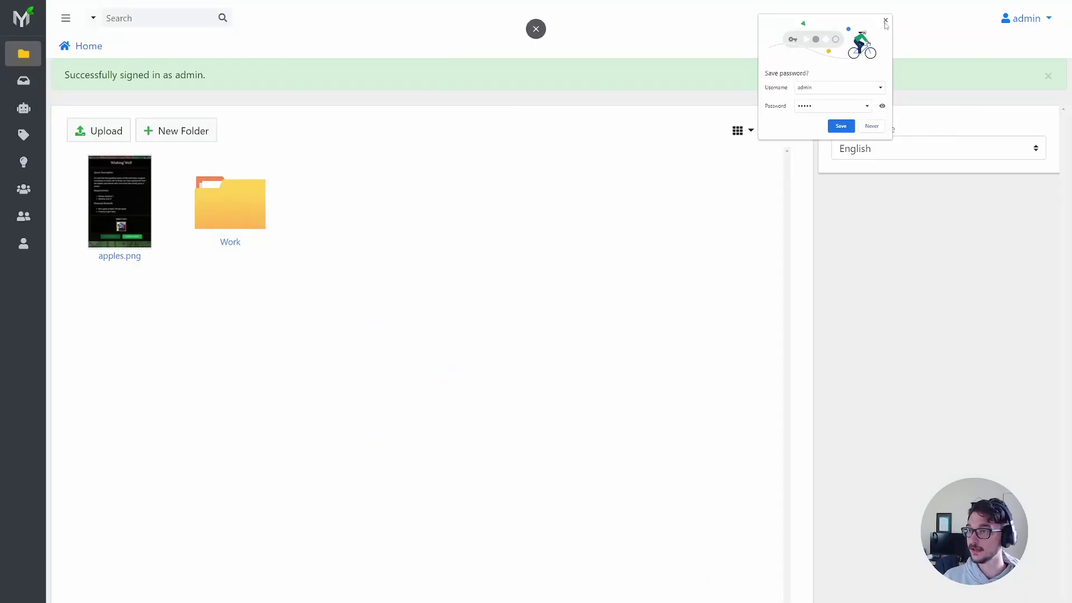
- Dismiss Chrome's save-password prompt, open apples.png, and select its recognised text
{"action": "left_click", "coordinate": [886, 20]}
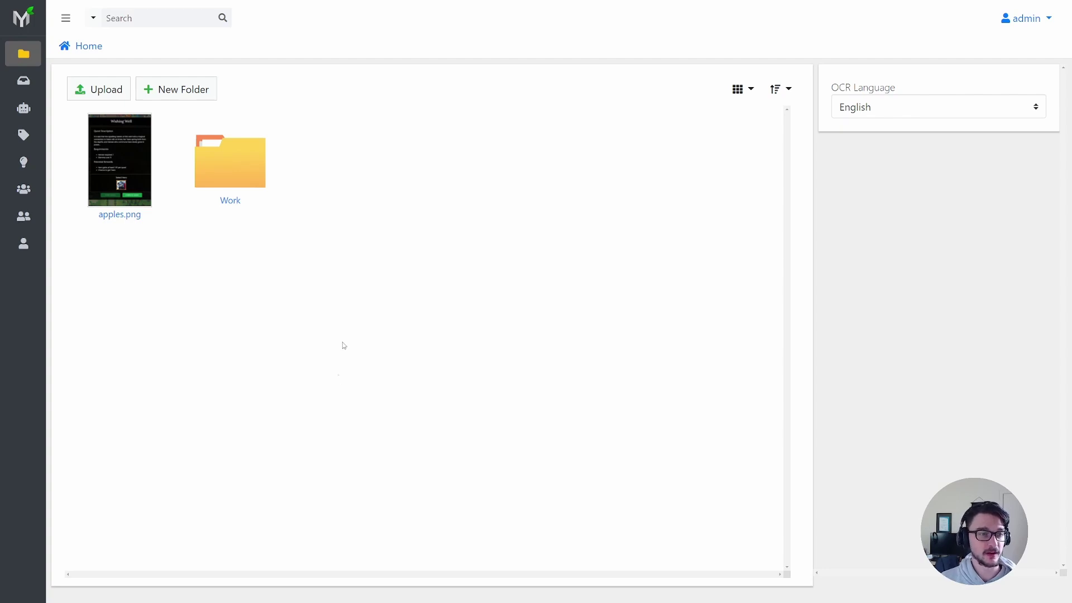
{"action": "double_click", "coordinate": [140, 182]}
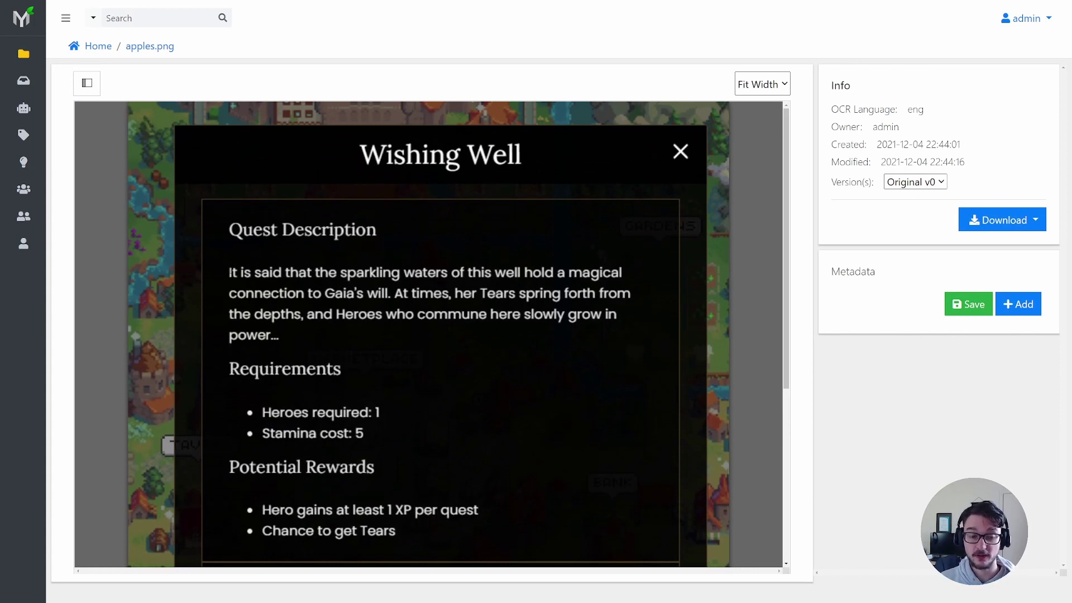
{"action": "left_click_drag", "start_coordinate": [228, 272], "coordinate": [583, 304]}
{"action": "left_click", "coordinate": [344, 294]}
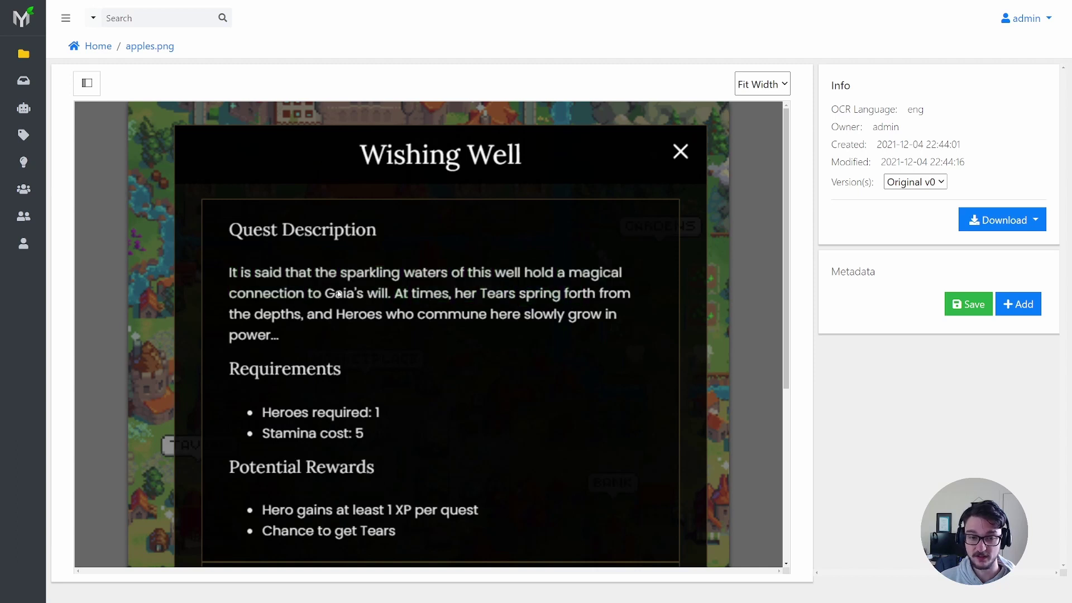
{"action": "left_click_drag", "start_coordinate": [344, 294], "coordinate": [280, 355]}
{"action": "left_click", "coordinate": [259, 373]}
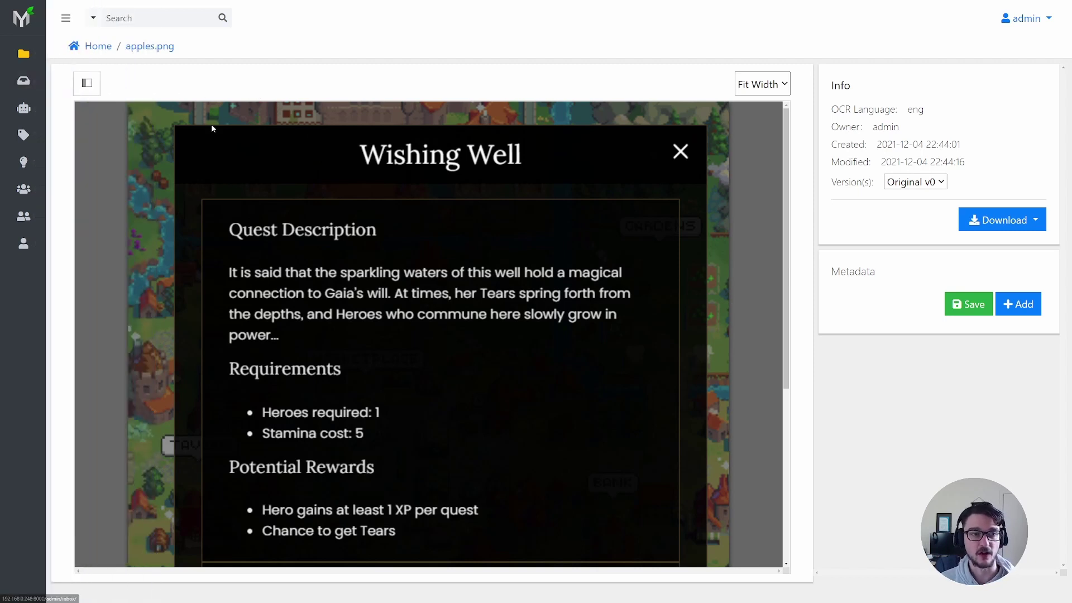
- Go back to the Home documents list, then open the Automates page
{"action": "left_click", "coordinate": [98, 46]}
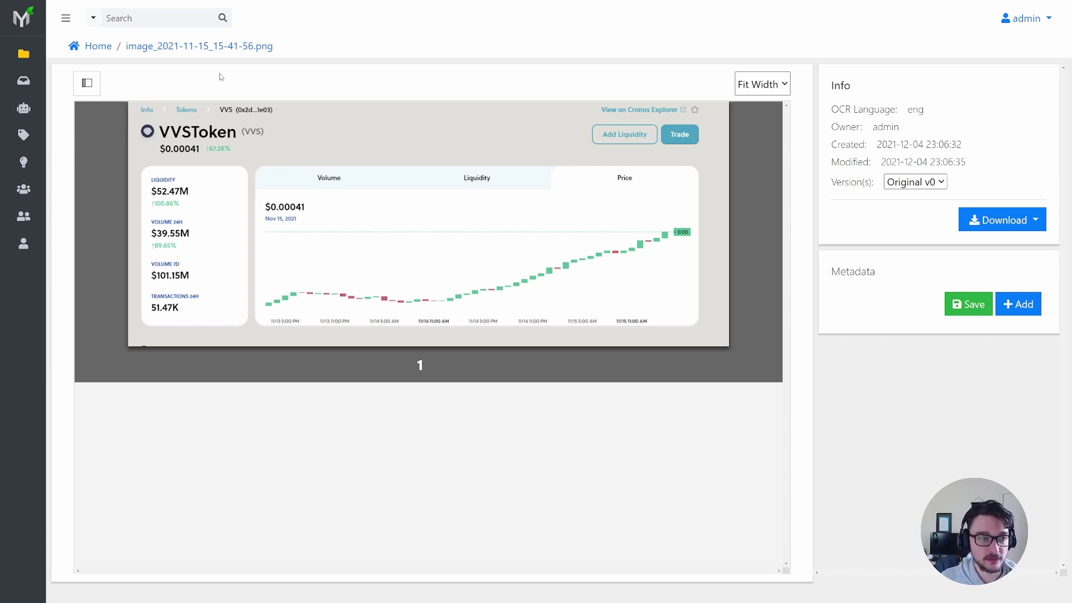
{"action": "left_click", "coordinate": [43, 108]}
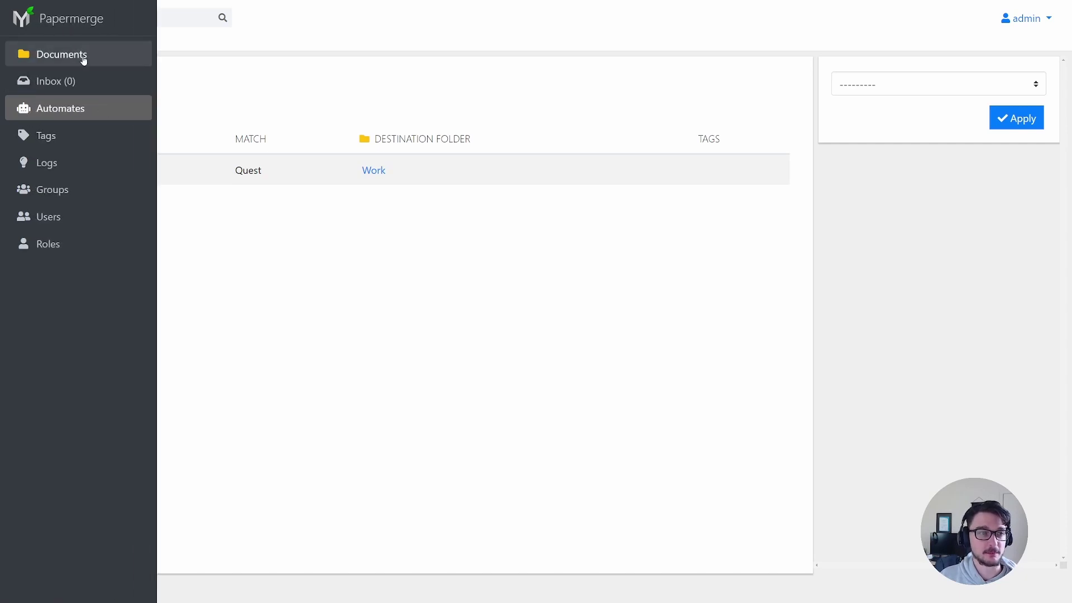
- Create a new folder named 'crypto' in Home
{"action": "left_click", "coordinate": [81, 59]}
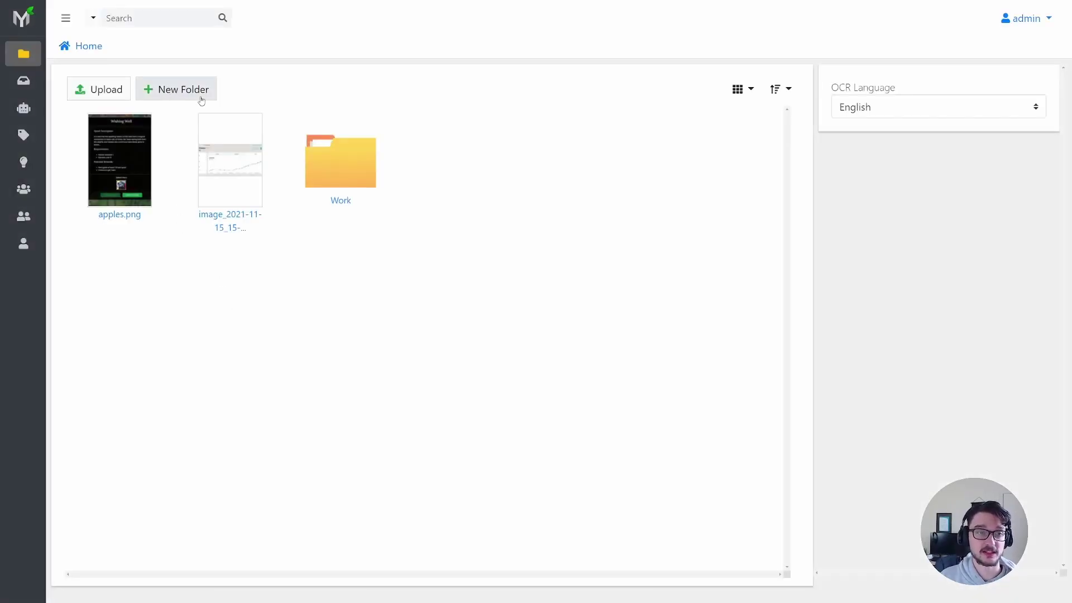
{"action": "left_click", "coordinate": [200, 98]}
{"action": "left_click", "coordinate": [443, 305]}
{"action": "type", "text": "crypto"}
{"action": "left_click", "coordinate": [608, 368]}
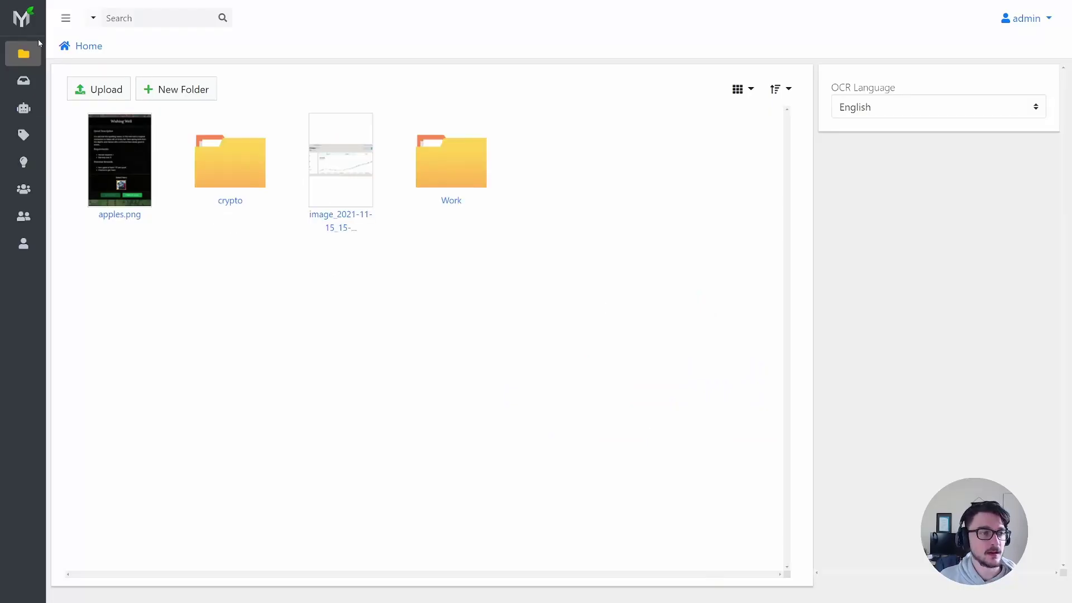
- Add a case-insensitive automate matching VVSToken that files documents into the crypto folder
{"action": "left_click", "coordinate": [29, 109]}
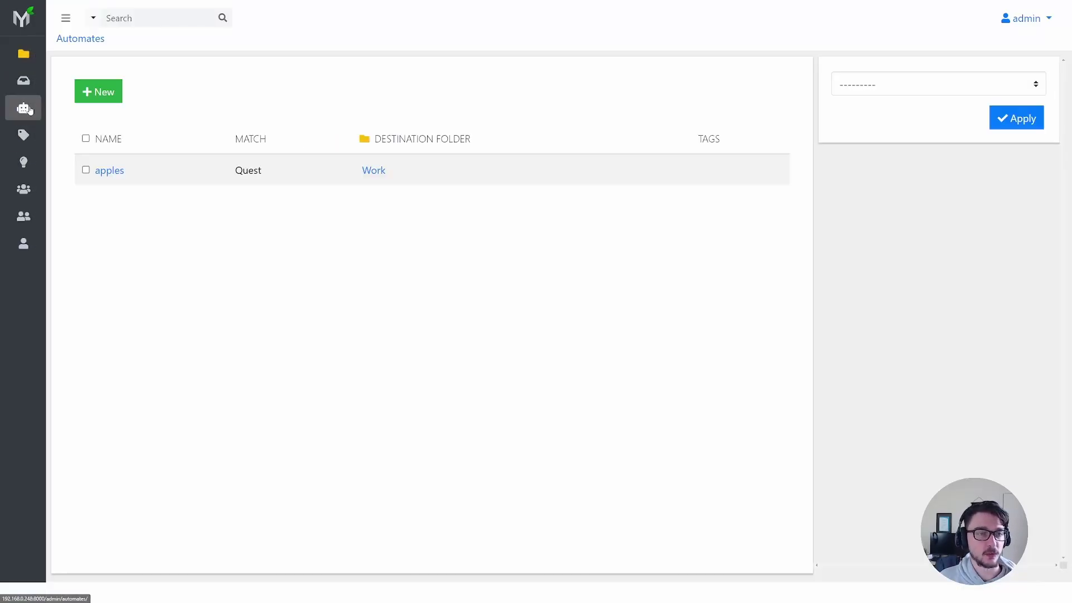
{"action": "left_click", "coordinate": [96, 91]}
{"action": "left_click", "coordinate": [143, 111]}
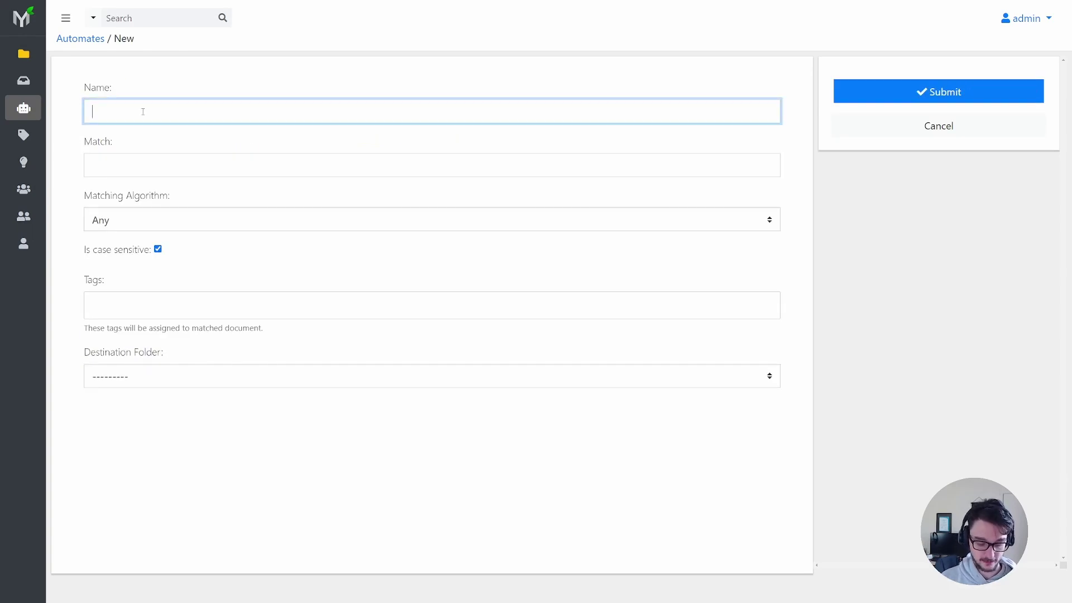
{"action": "type", "text": "C"}
{"action": "key", "text": "BackSpace"}
{"action": "type", "text": "vvs"}
{"action": "left_click", "coordinate": [113, 165]}
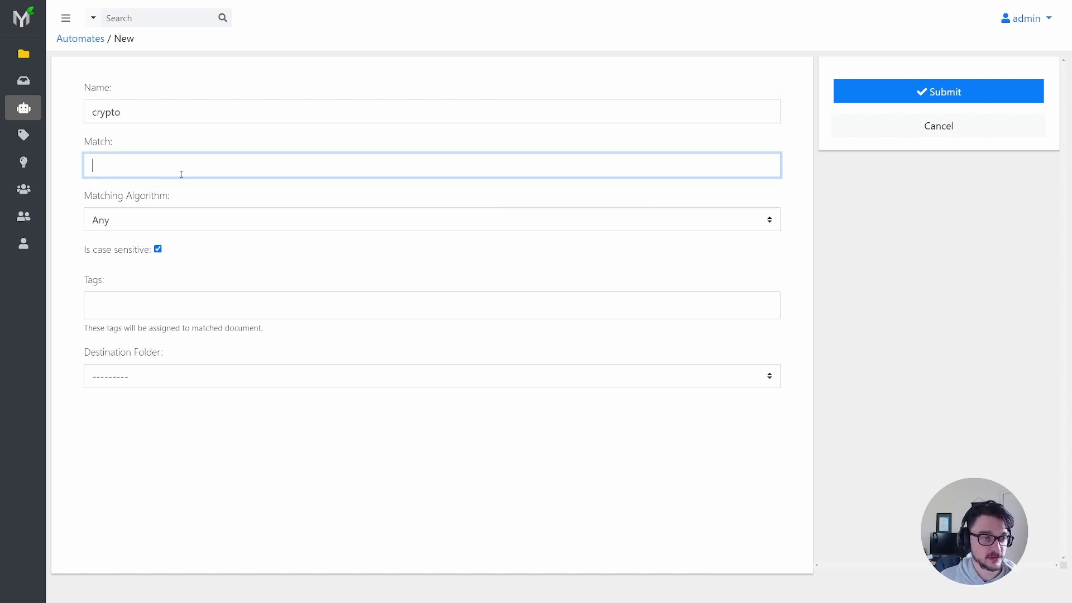
{"action": "type", "text": "VVSToken"}
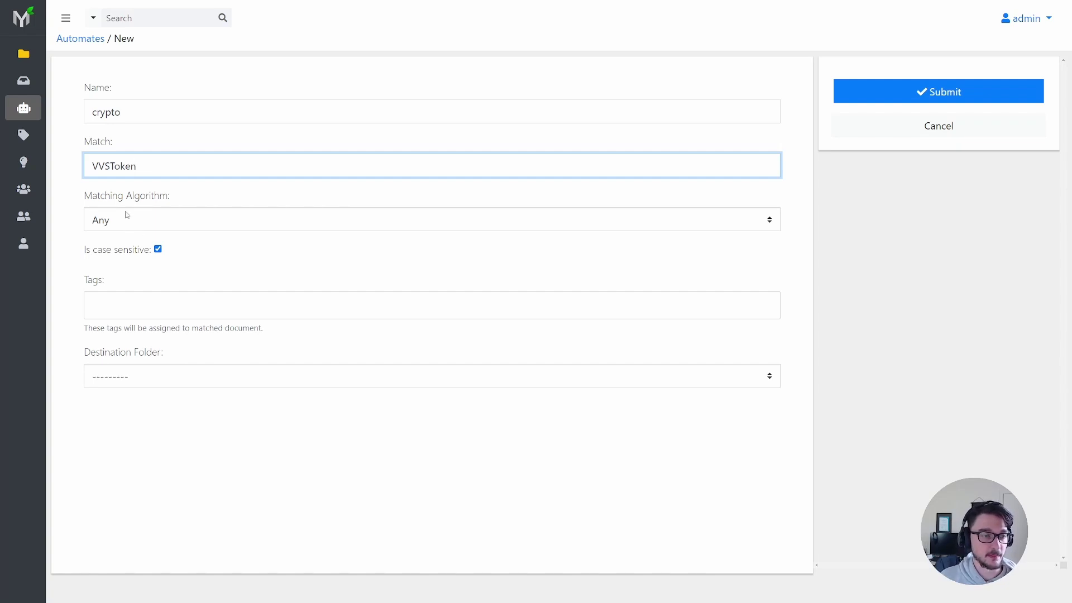
{"action": "left_click", "coordinate": [157, 250]}
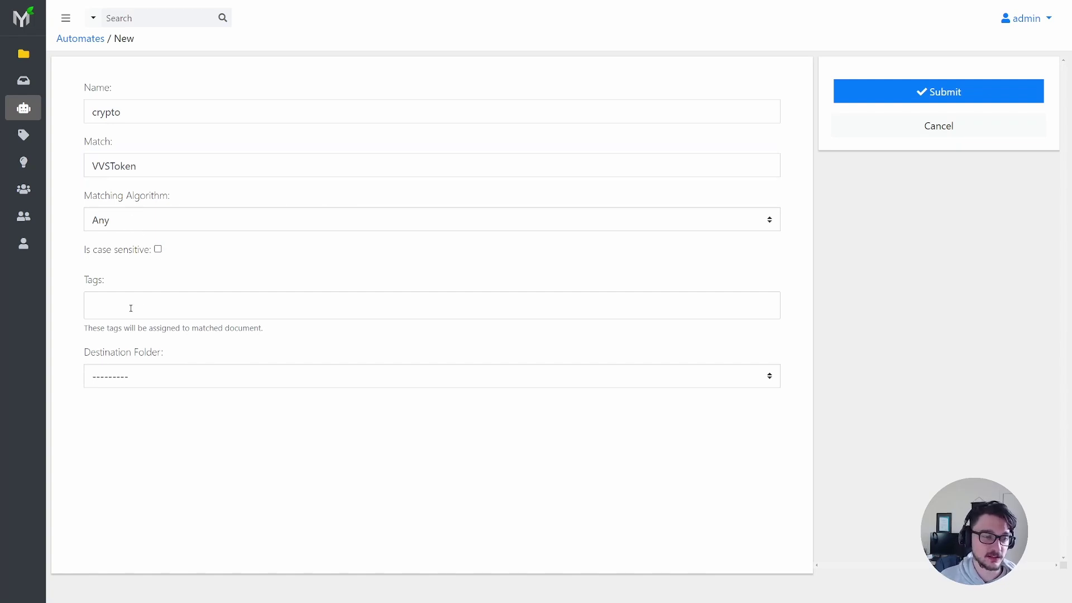
{"action": "left_click", "coordinate": [165, 378]}
{"action": "left_click", "coordinate": [155, 421]}
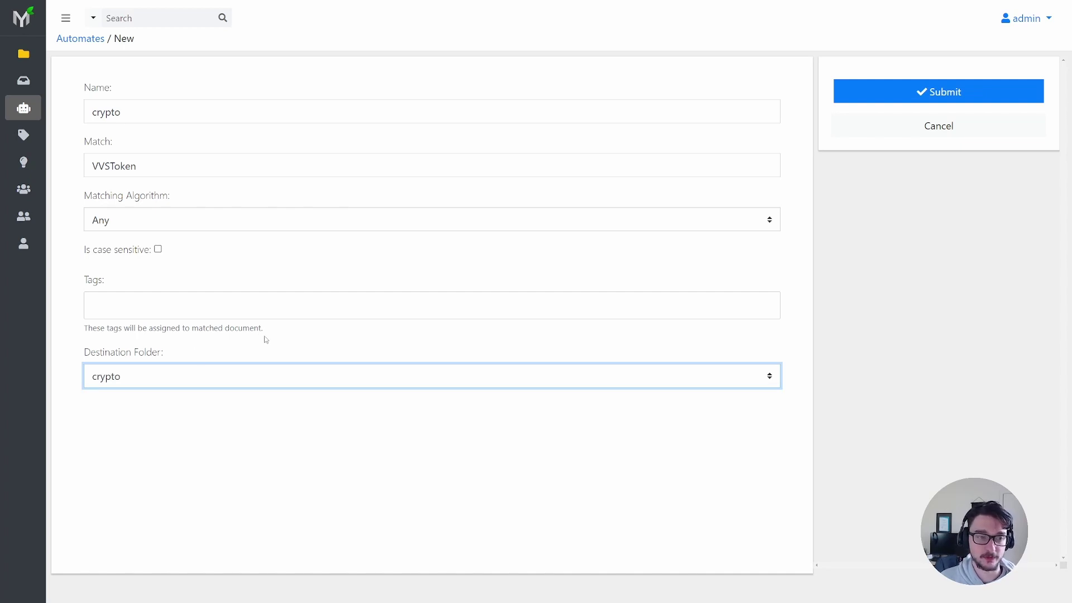
{"action": "left_click", "coordinate": [889, 91]}
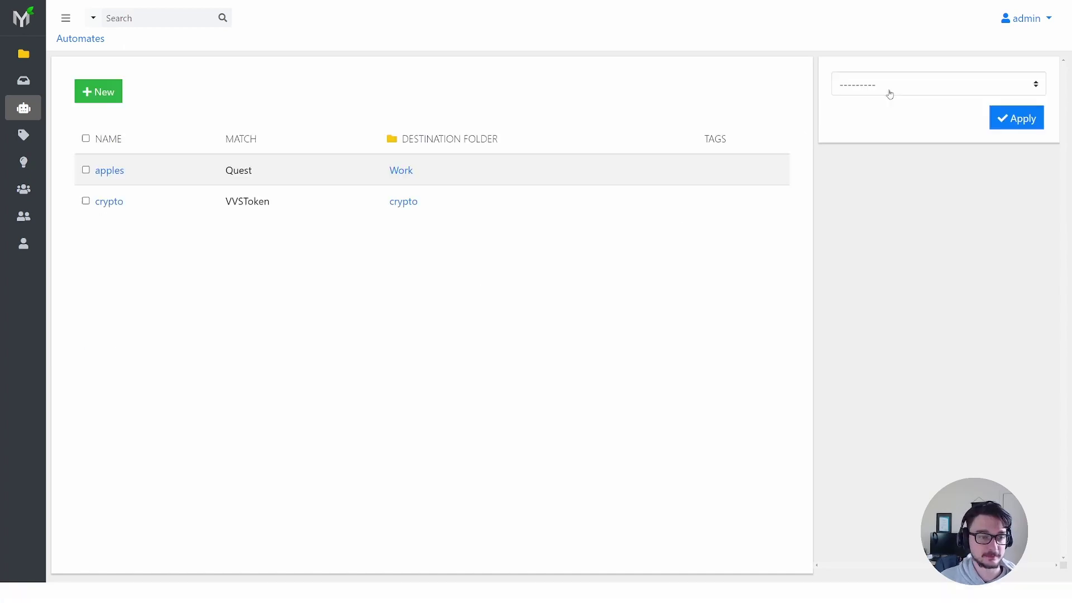
- Upload the Desktop screenshot image_2021-11-15_15-41-56.png into the Inbox
{"action": "left_click", "coordinate": [43, 54]}
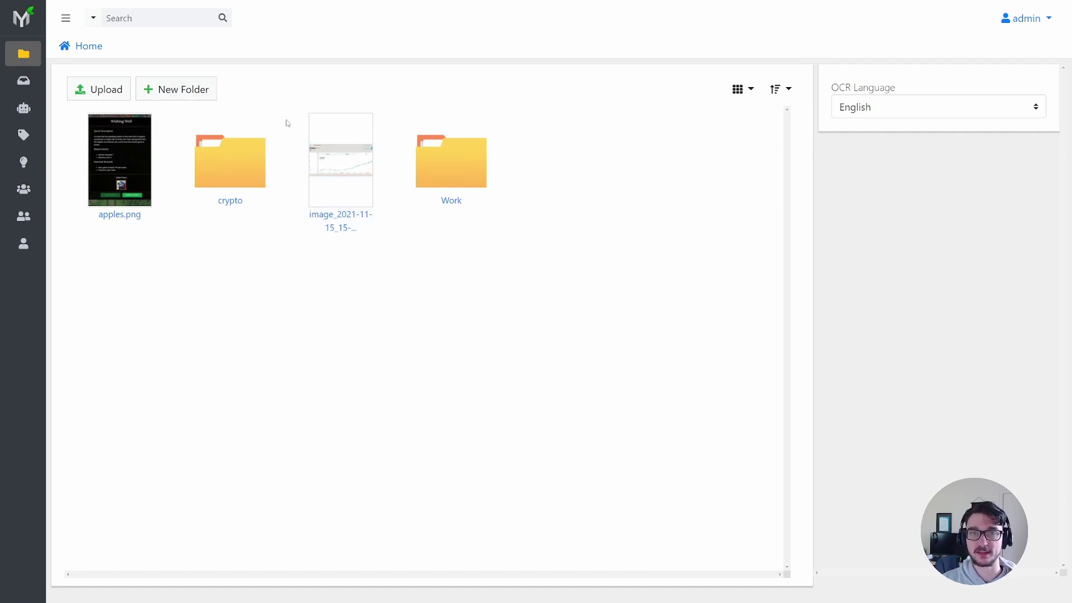
{"action": "mouse_move", "coordinate": [58, 84]}
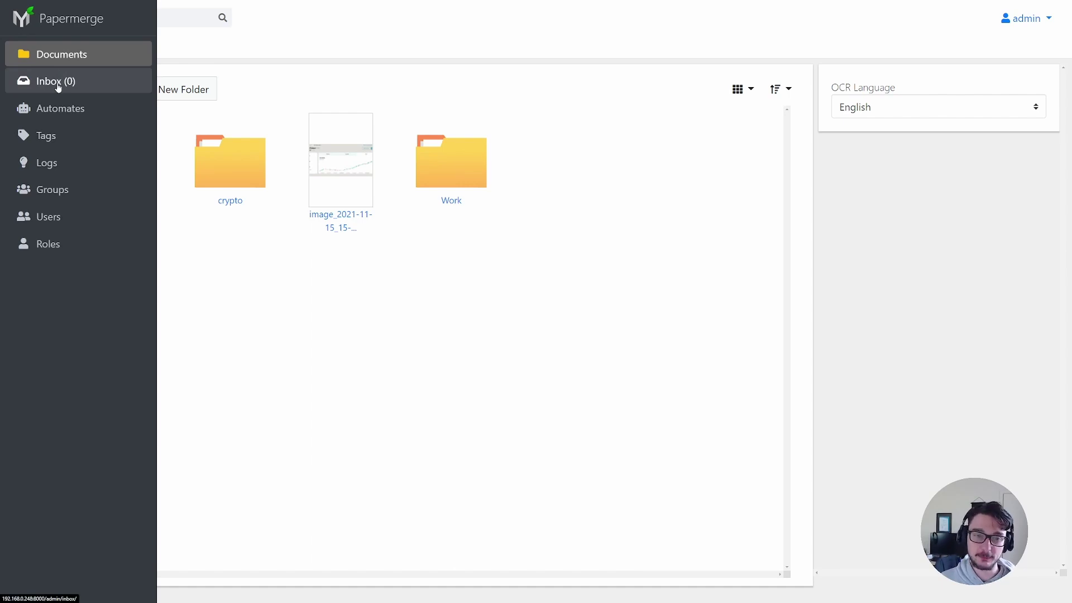
{"action": "left_click", "coordinate": [58, 83]}
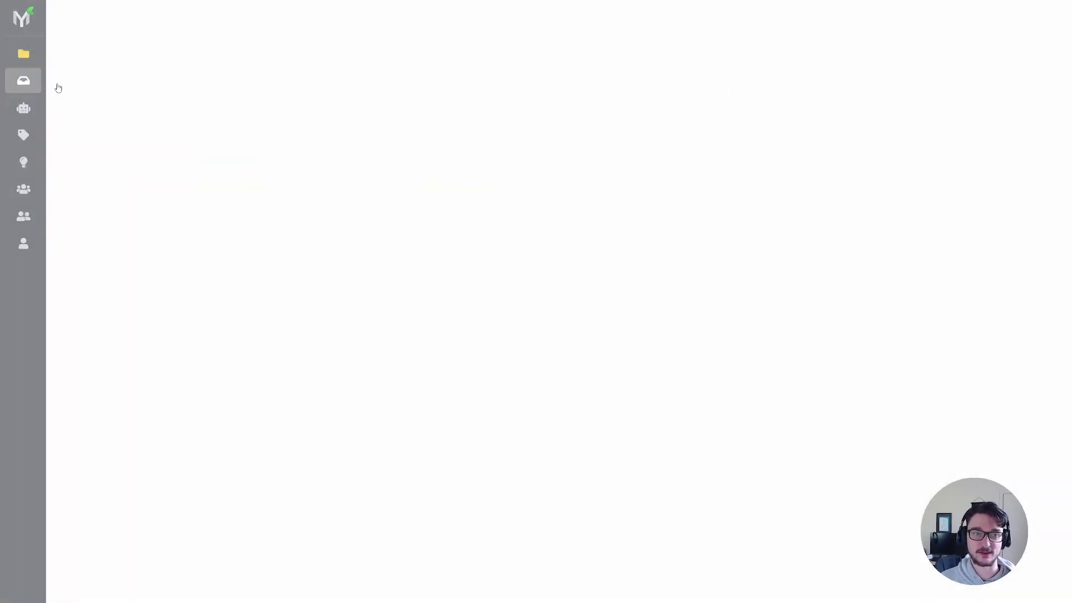
{"action": "left_click", "coordinate": [134, 89]}
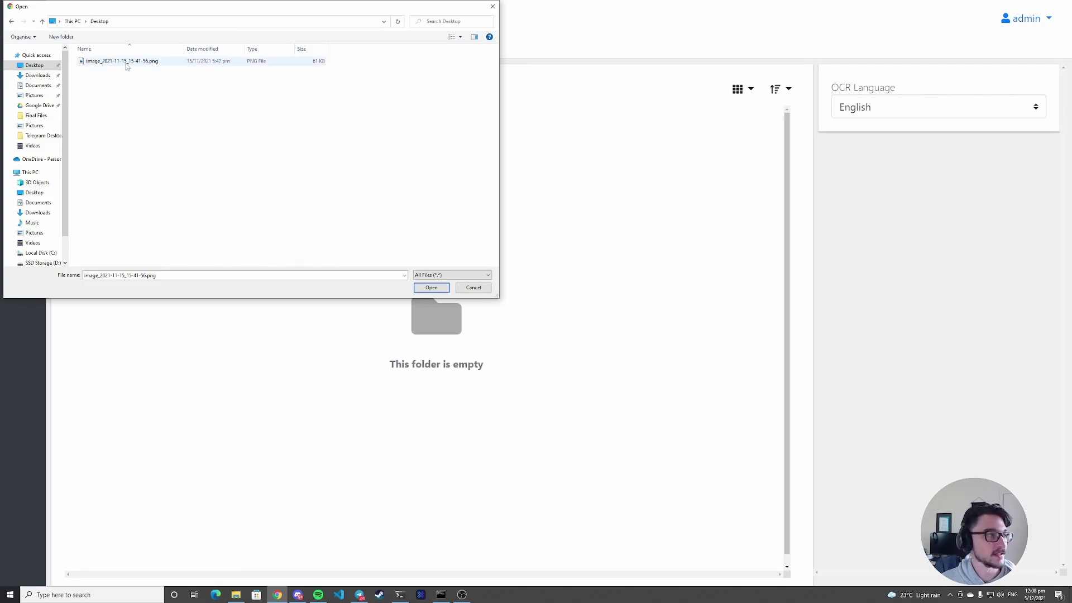
{"action": "scroll", "coordinate": [129, 70], "scroll_direction": "up", "scroll_amount": 5, "text": "ctrl"}
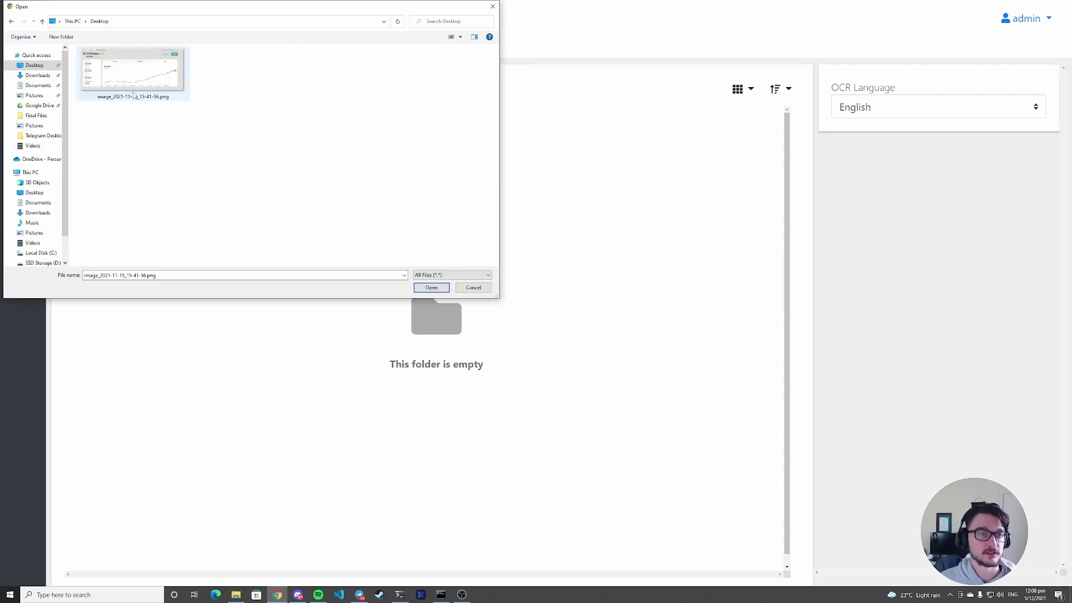
{"action": "left_click", "coordinate": [144, 84]}
{"action": "left_click", "coordinate": [431, 289]}
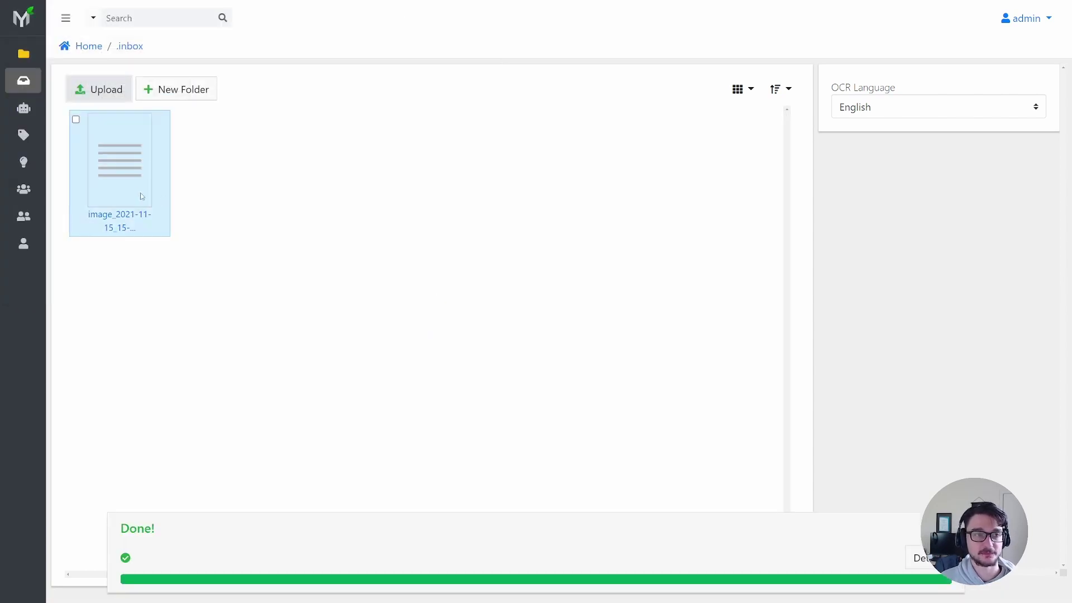
- Open the crypto folder and preview the filed screenshot, selecting the word VVSToken
{"action": "left_click", "coordinate": [44, 58]}
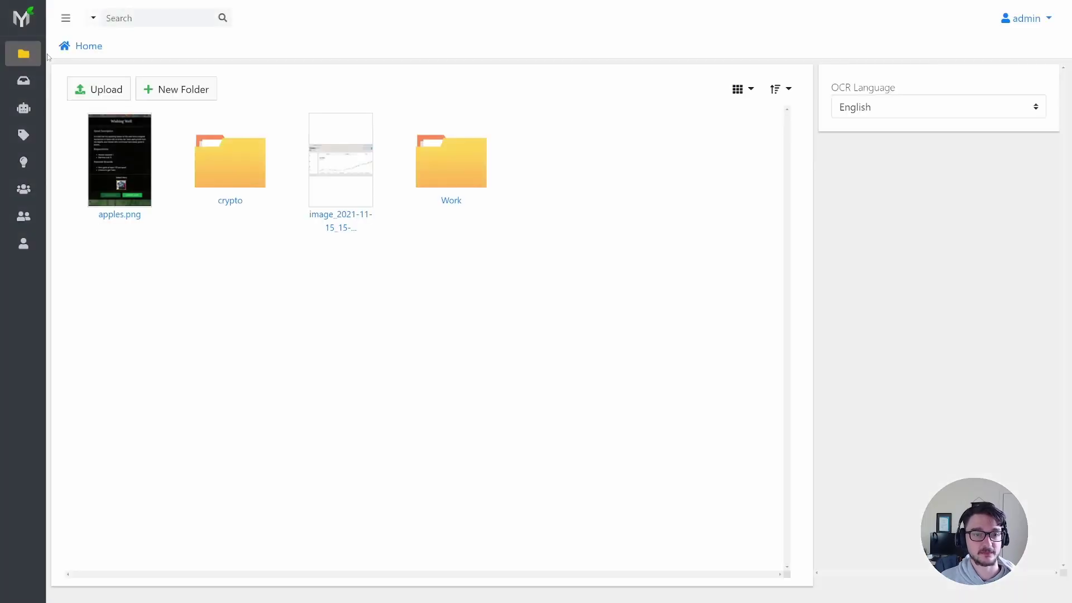
{"action": "left_click", "coordinate": [244, 157]}
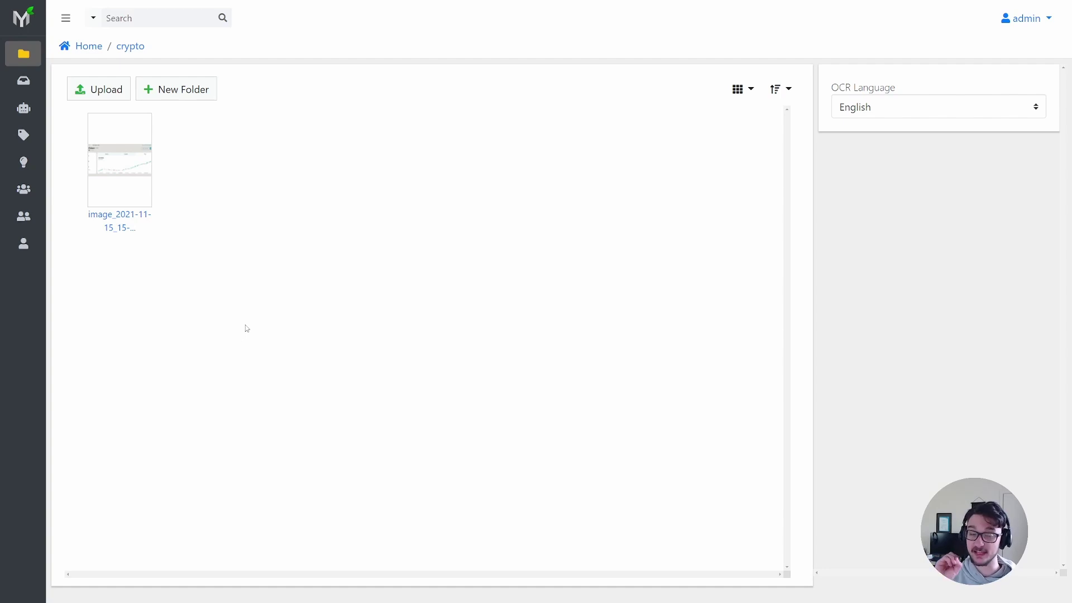
{"action": "left_click", "coordinate": [132, 138]}
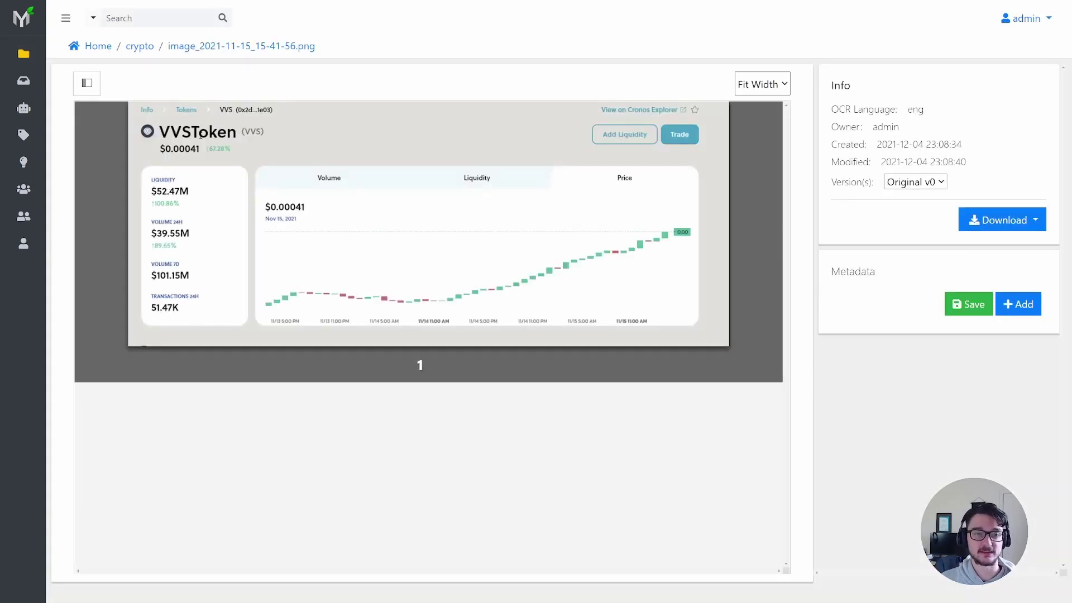
{"action": "double_click", "coordinate": [200, 136]}
- Add the tag 'crypto' to the crypto automate and save it
{"action": "left_click", "coordinate": [47, 115]}
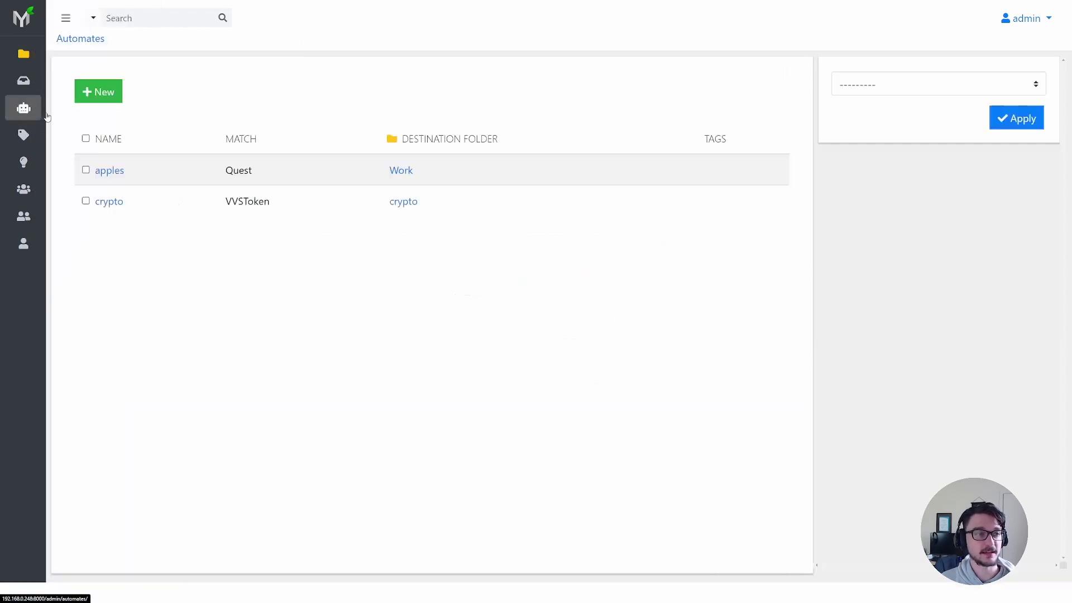
{"action": "left_click", "coordinate": [112, 202]}
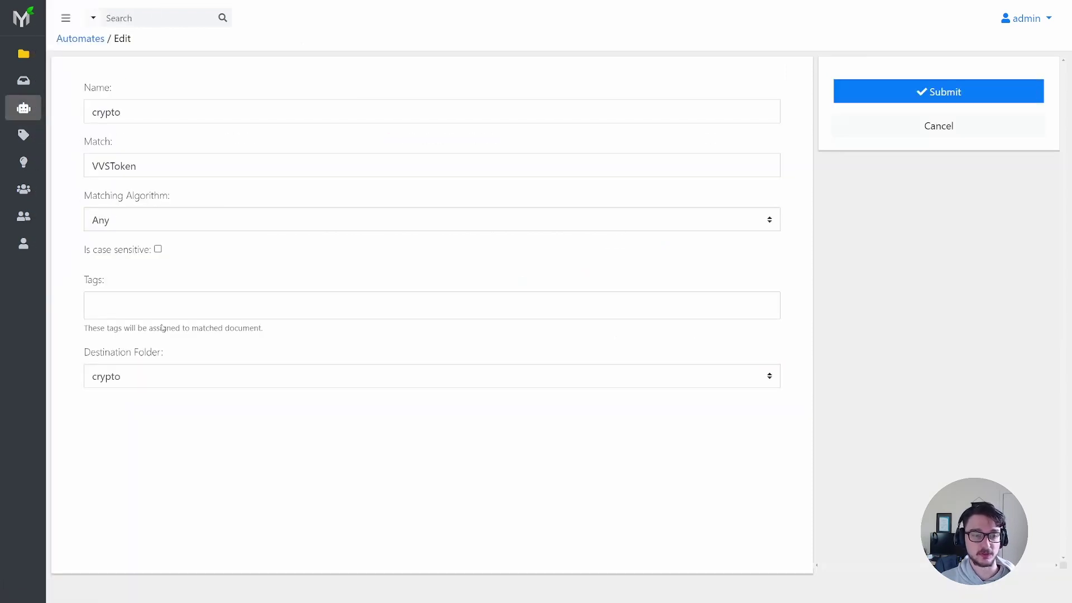
{"action": "left_click", "coordinate": [135, 306]}
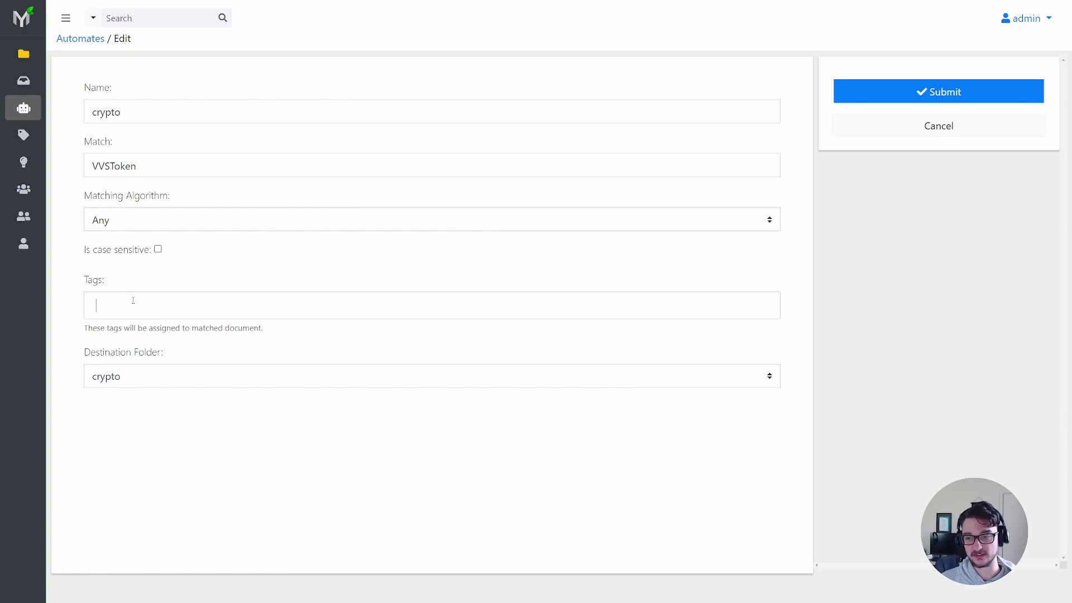
{"action": "type", "text": "crypto"}
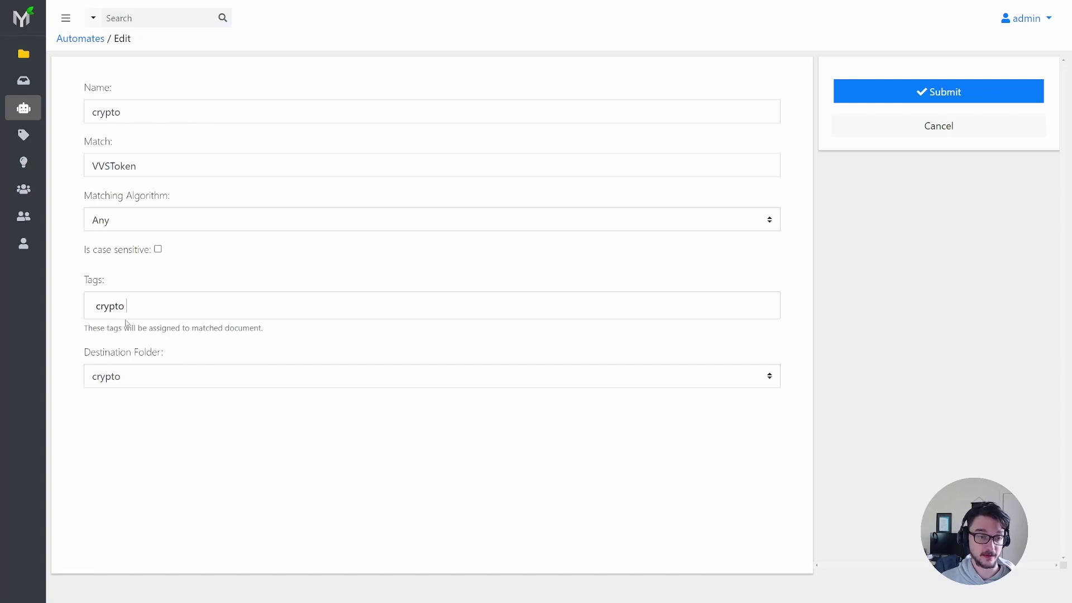
{"action": "key", "text": "Return"}
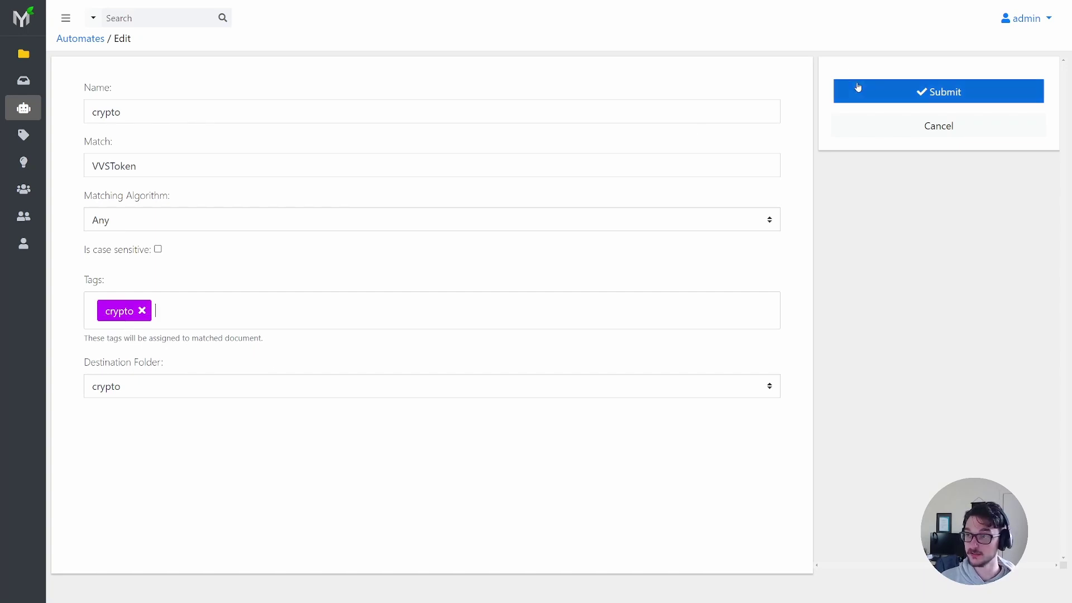
{"action": "left_click", "coordinate": [857, 89]}
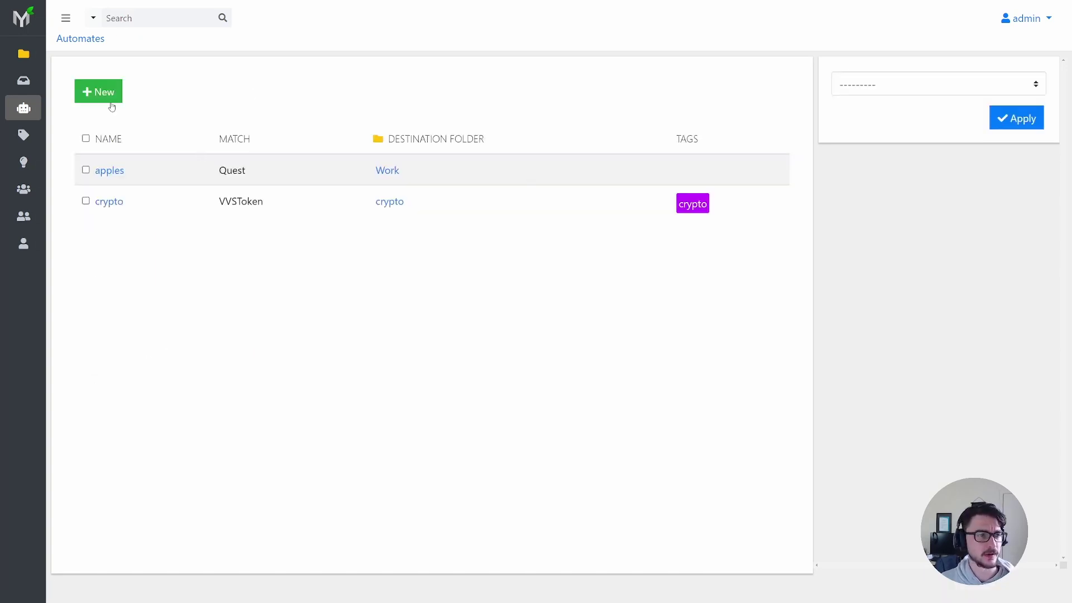
- Open the crypto folder from Documents, then go to the Inbox
{"action": "mouse_move", "coordinate": [48, 90]}
{"action": "left_click", "coordinate": [49, 58]}
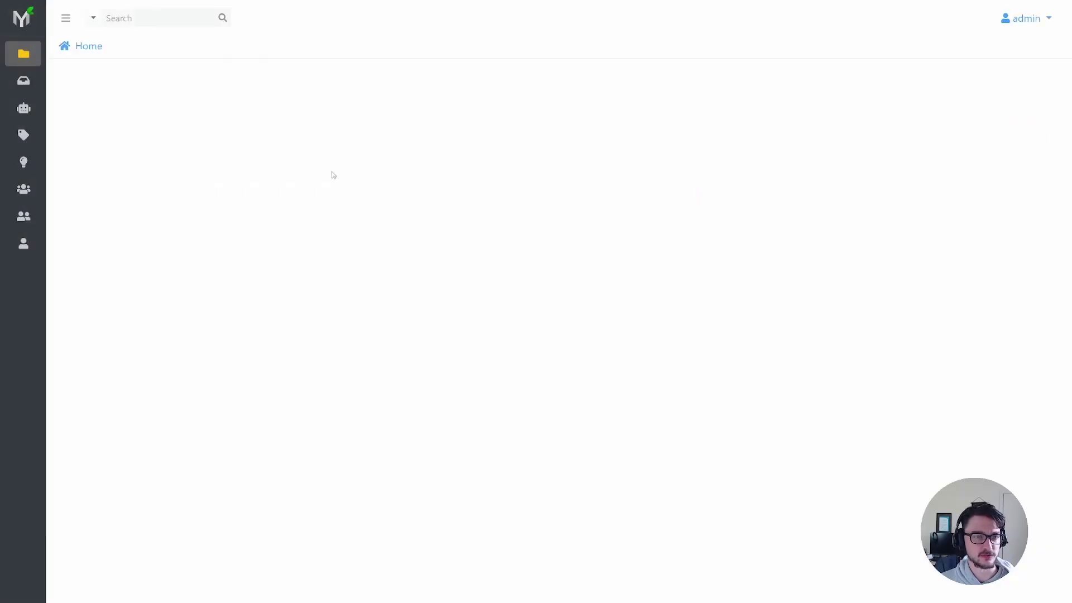
{"action": "double_click", "coordinate": [235, 170]}
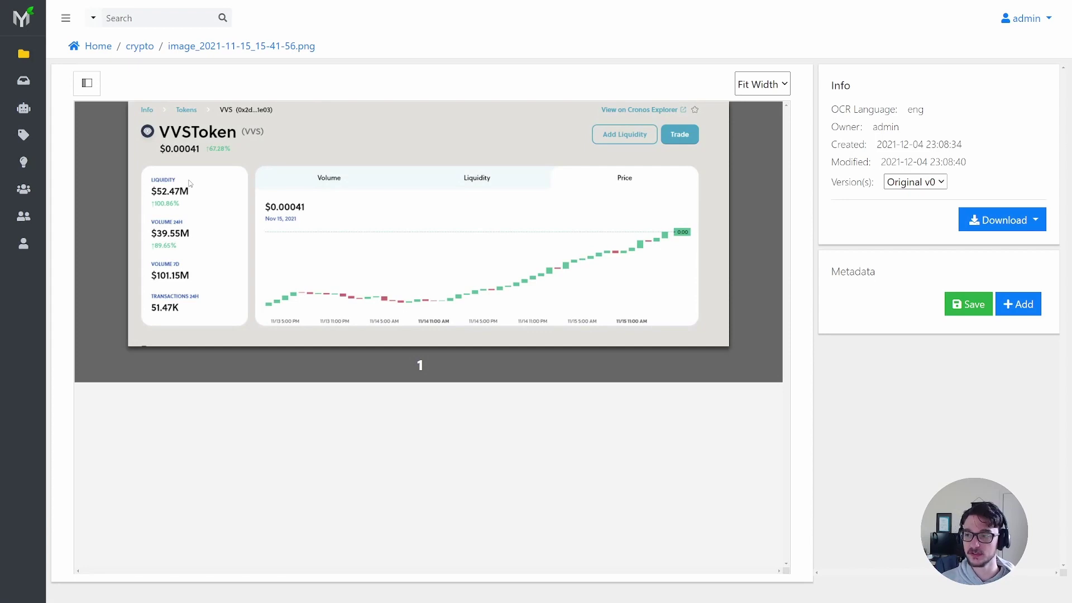
{"action": "left_click", "coordinate": [23, 80]}
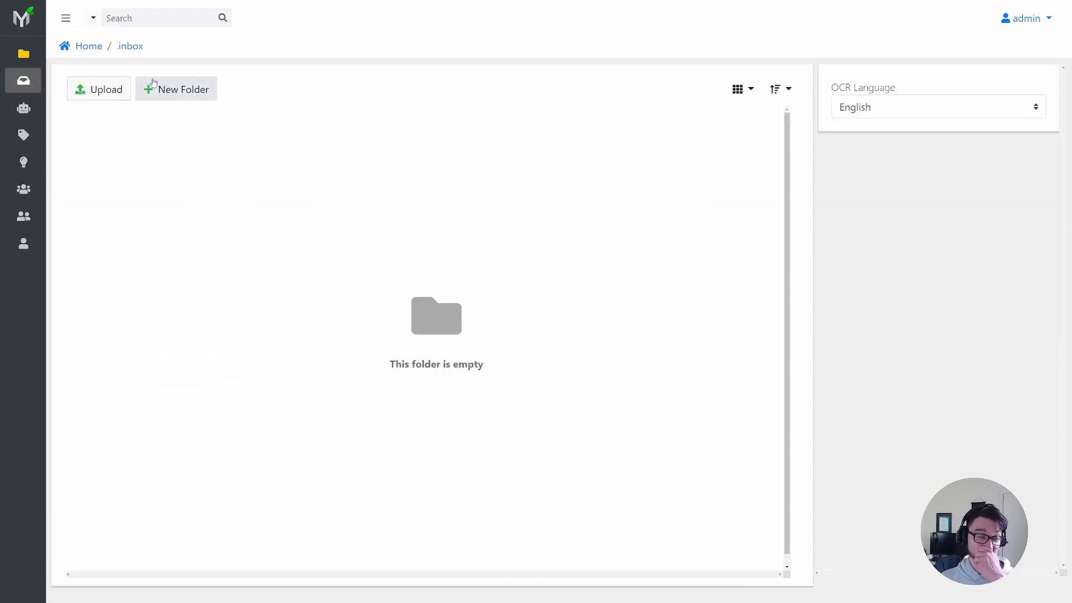
- Browse the Users, Roles and Groups pages, then return to the Inbox
{"action": "mouse_move", "coordinate": [43, 137]}
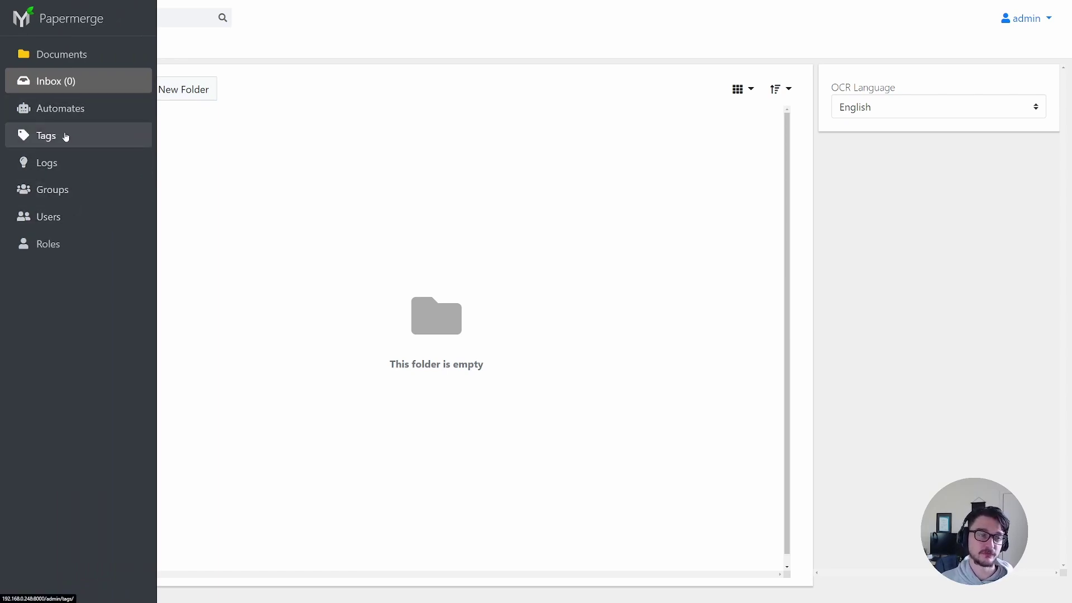
{"action": "left_click", "coordinate": [60, 216]}
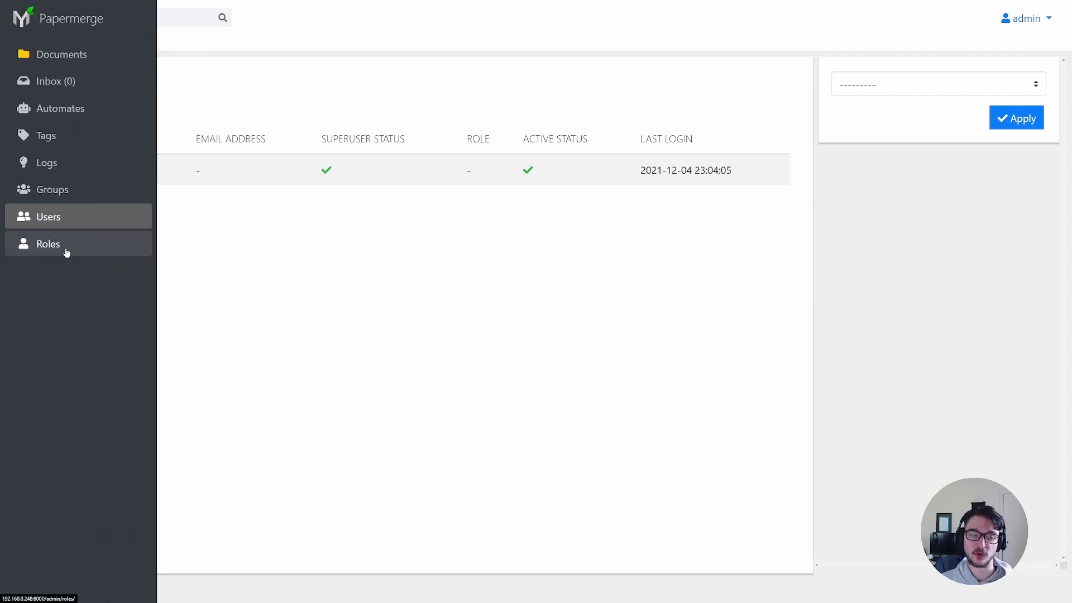
{"action": "left_click", "coordinate": [50, 251]}
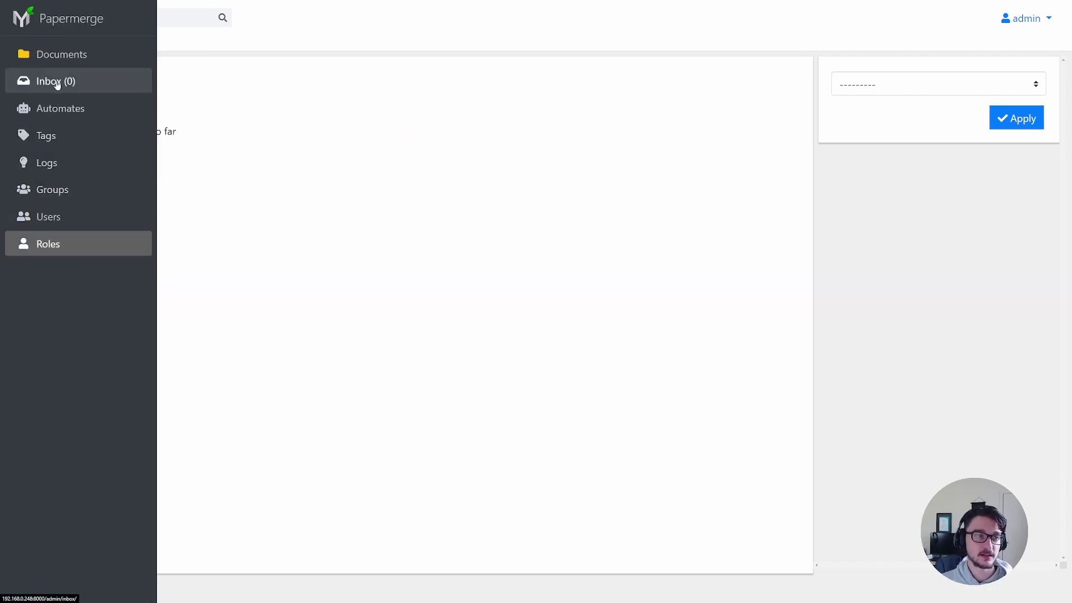
{"action": "left_click", "coordinate": [63, 199]}
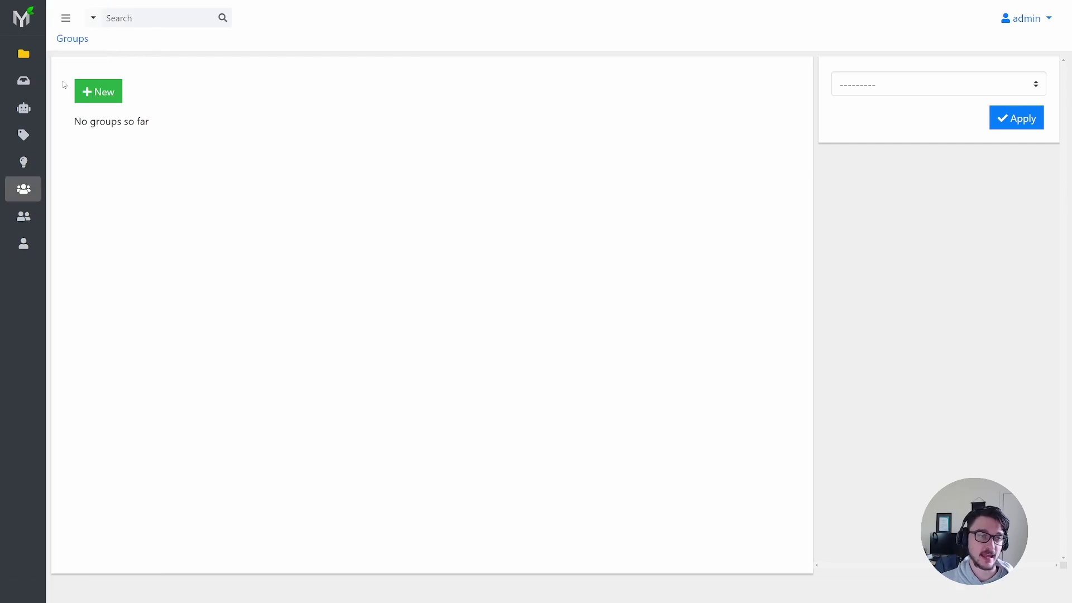
{"action": "left_click", "coordinate": [56, 81]}
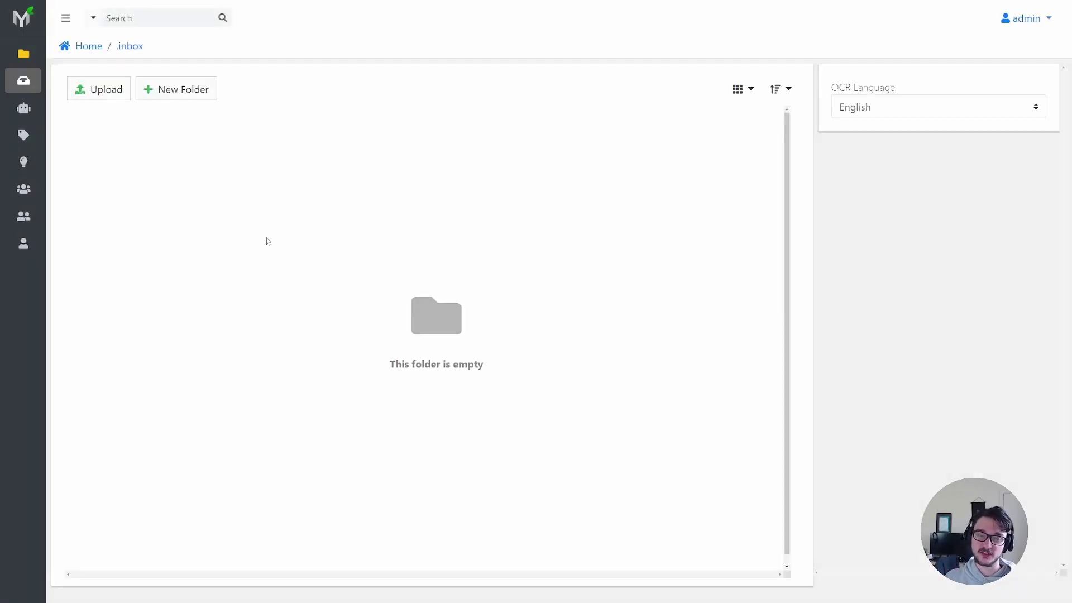